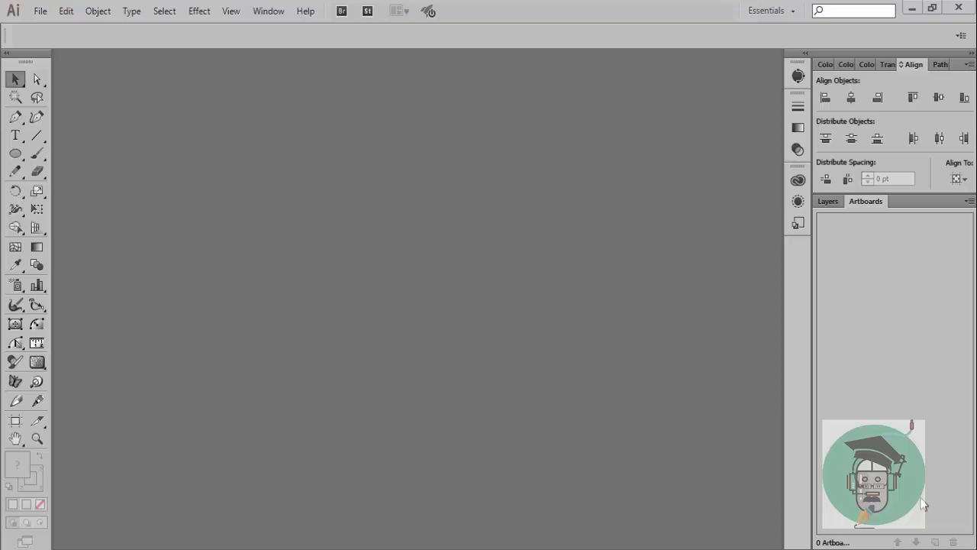
- Create a new one-artboard A3 CMYK document in points and turn off Autosave/Remind for it
left_click(38, 11)
left_click(93, 26)
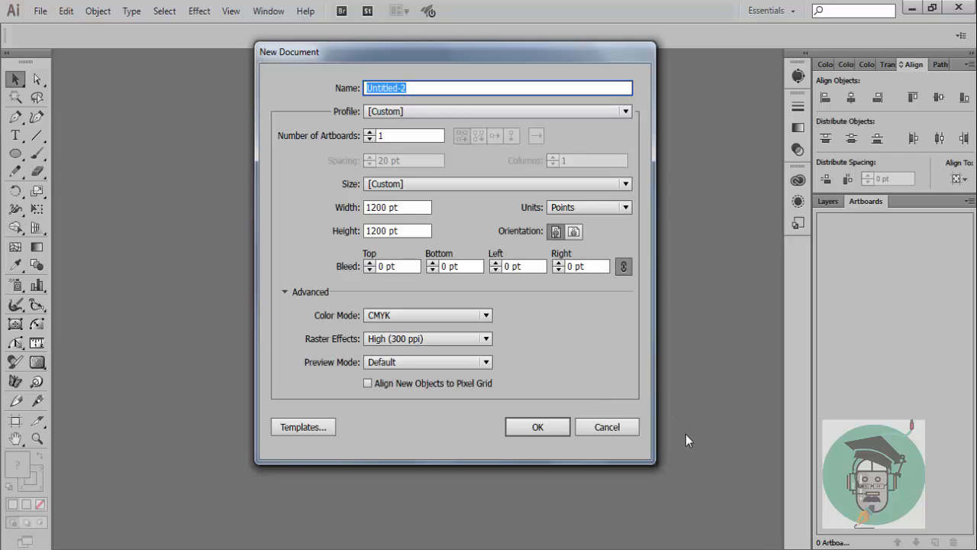
left_click(626, 185)
left_click(442, 290)
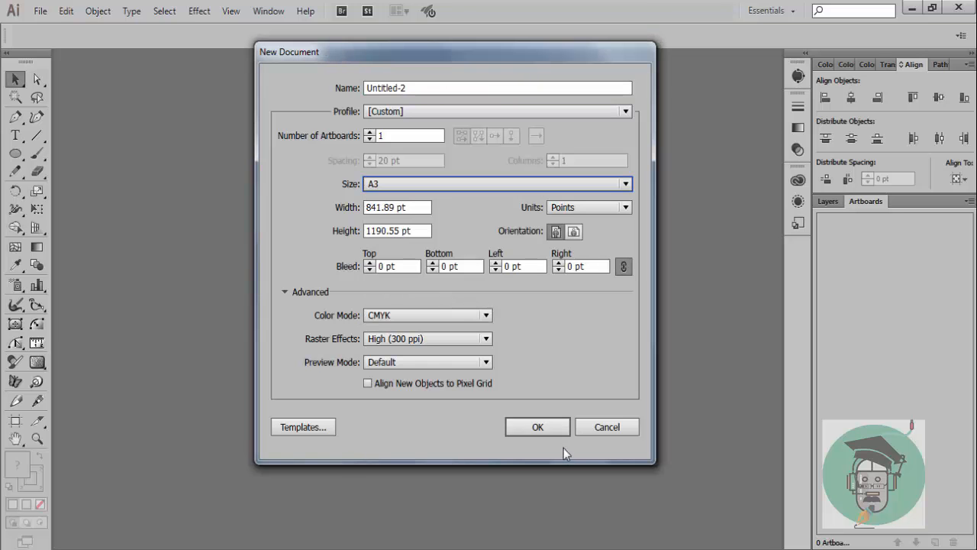
left_click(550, 428)
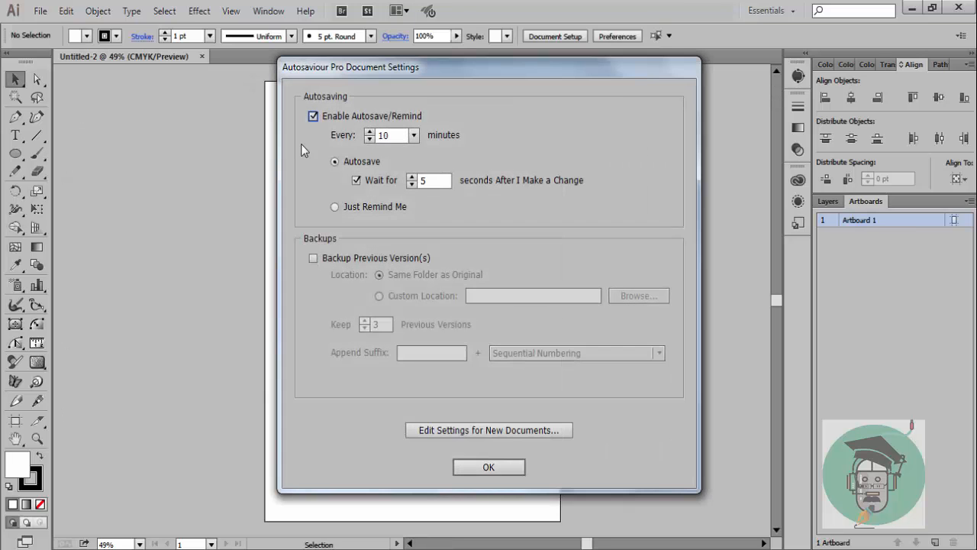
left_click(318, 119)
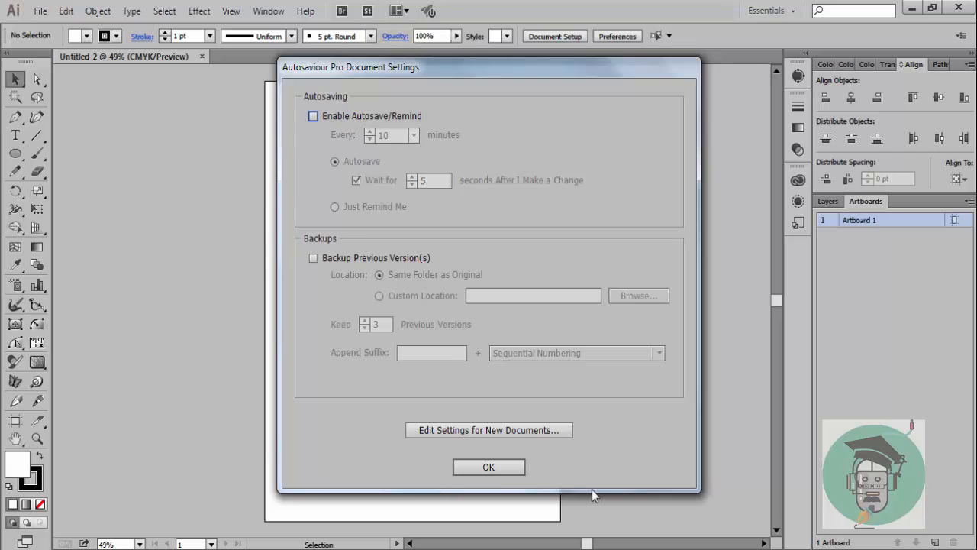
left_click(512, 471)
- Change Artboard 1 to landscape orientation
left_click(953, 220)
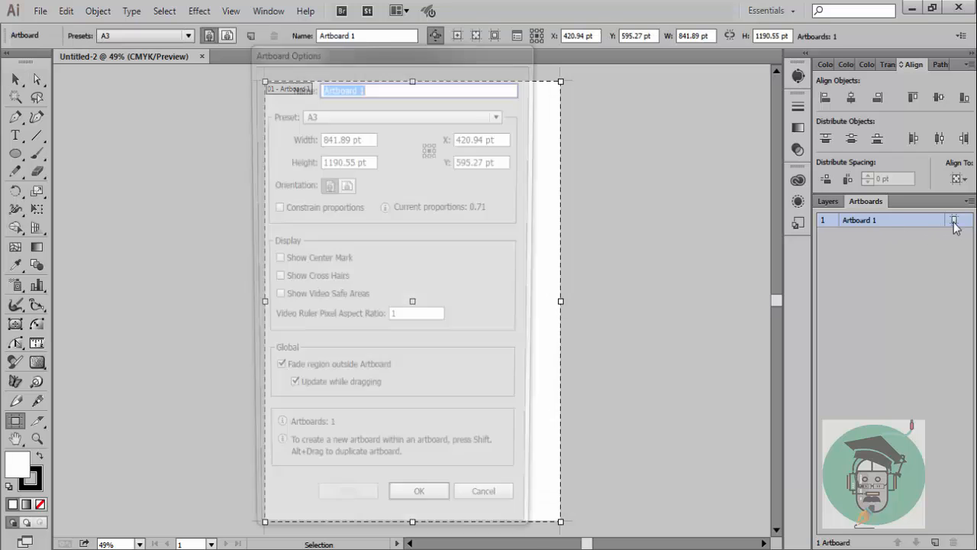
left_click(344, 184)
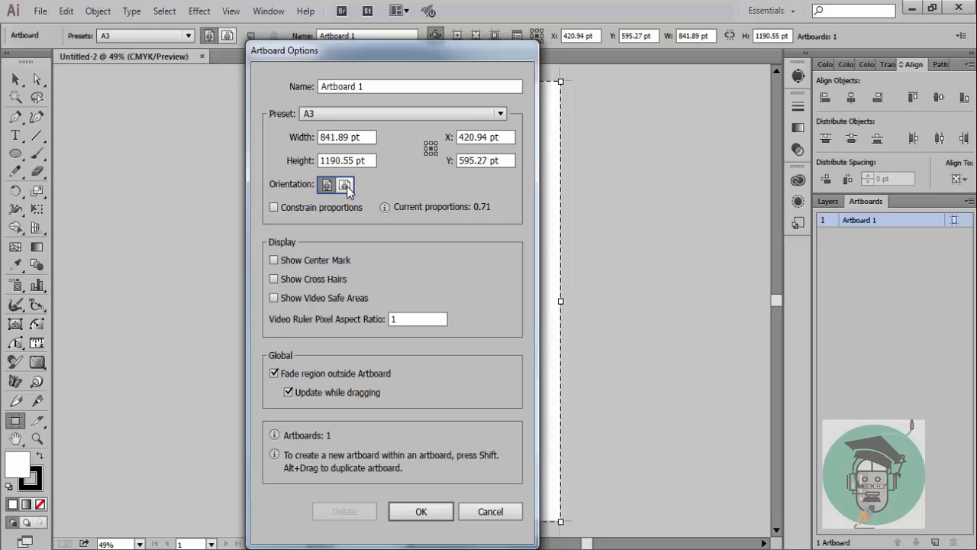
left_click(421, 512)
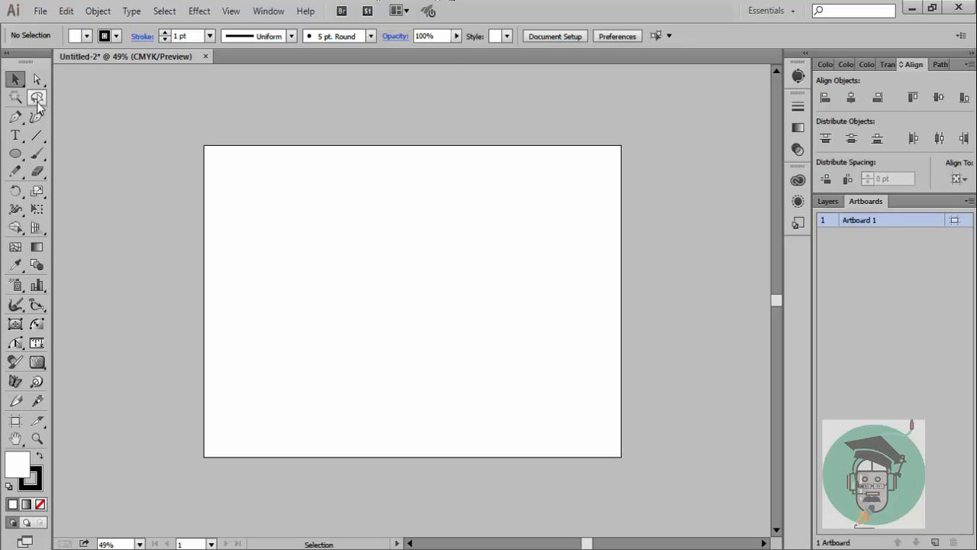
- Add the text DOG to the artboard and set its font size to 60 pt
left_click(15, 135)
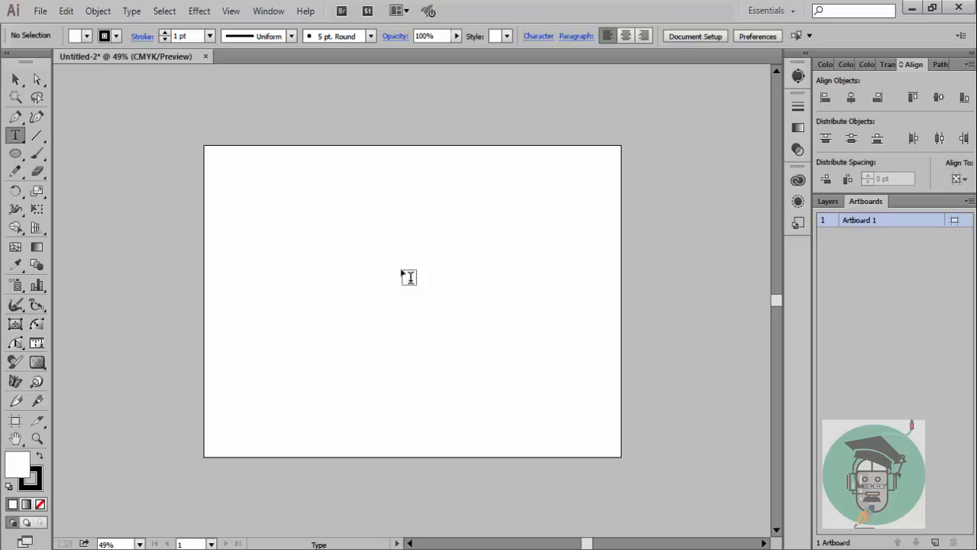
left_click(336, 237)
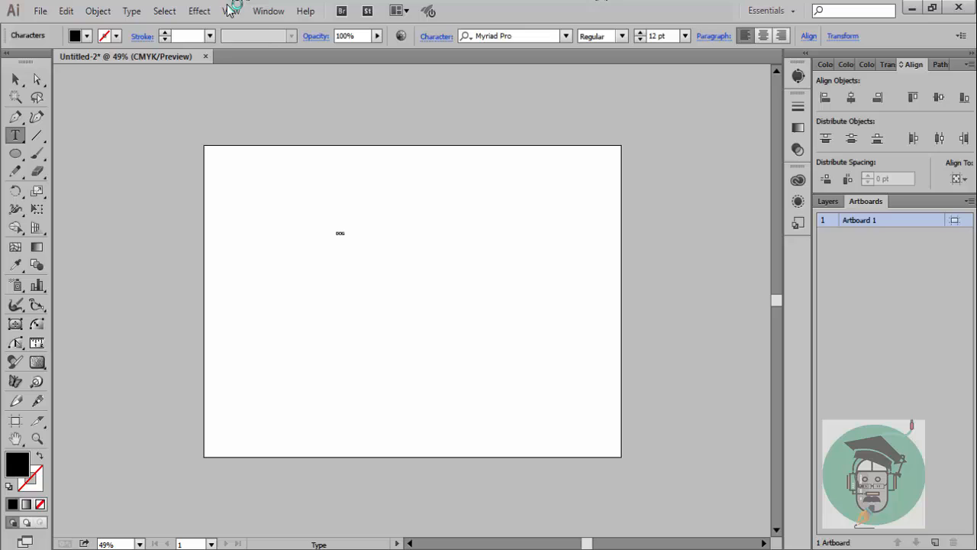
left_click(17, 80)
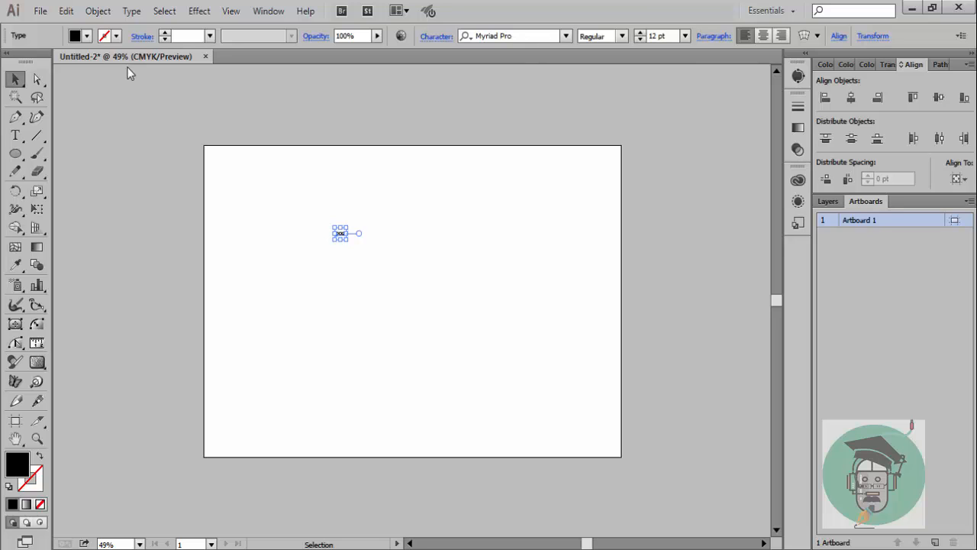
left_click(656, 36)
left_click(685, 36)
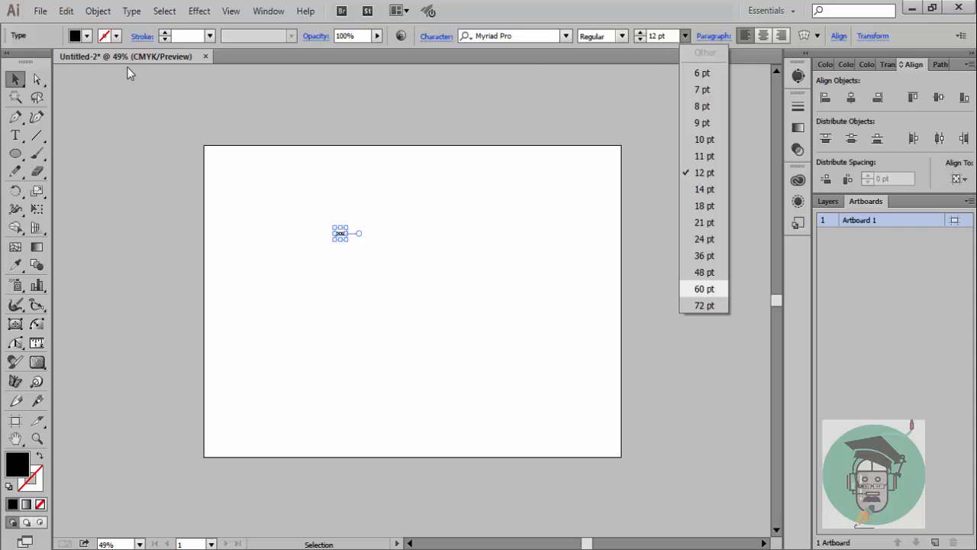
left_click(703, 288)
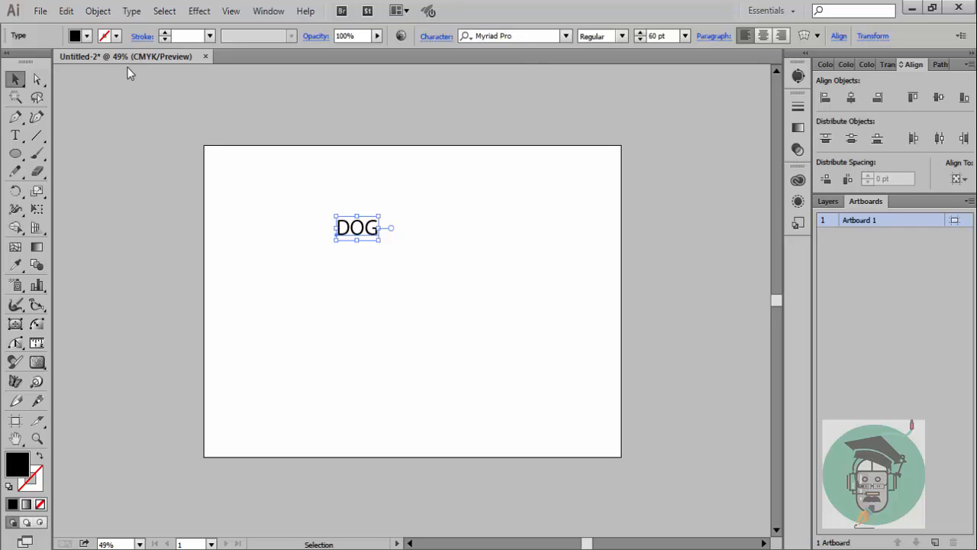
- Enlarge the DOG text proportionally to about 306 pt and move it to the horizontal centre of the artboard
left_click_drag(378, 239, 552, 379)
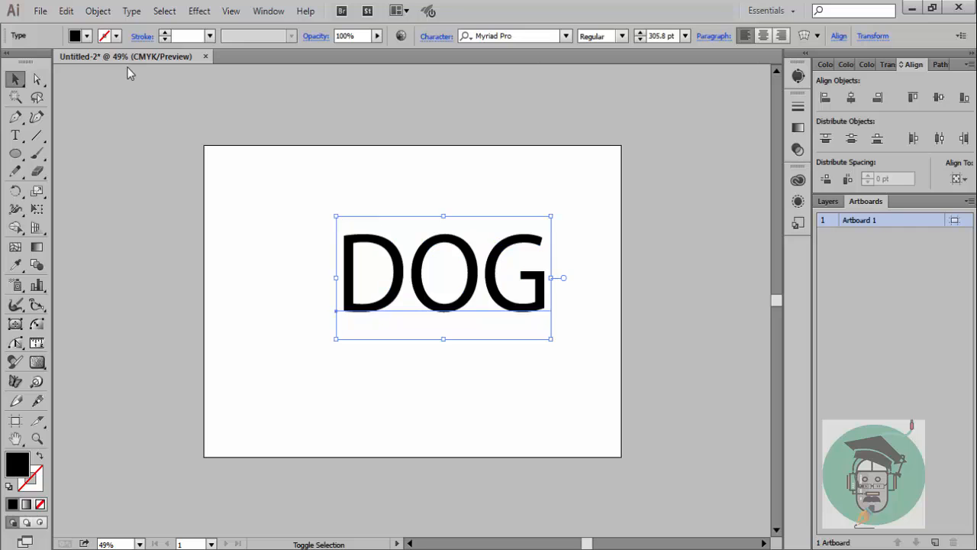
key("ctrl+shift+a")
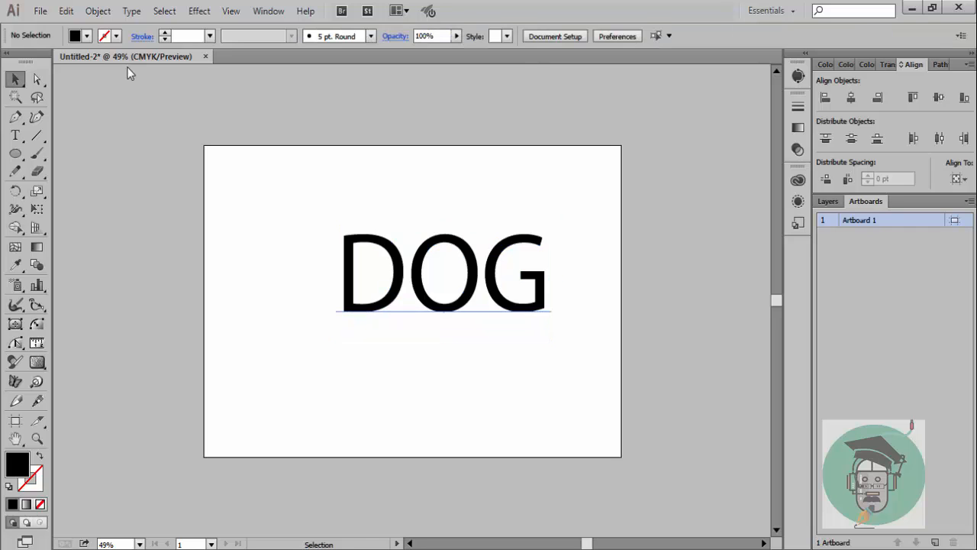
left_click_drag(496, 284, 476, 292)
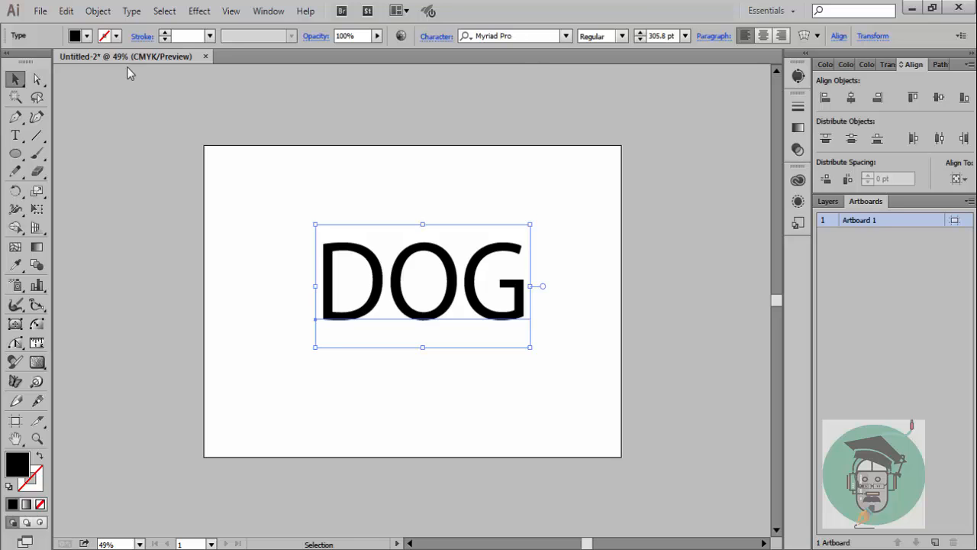
left_click_drag(482, 287, 473, 287)
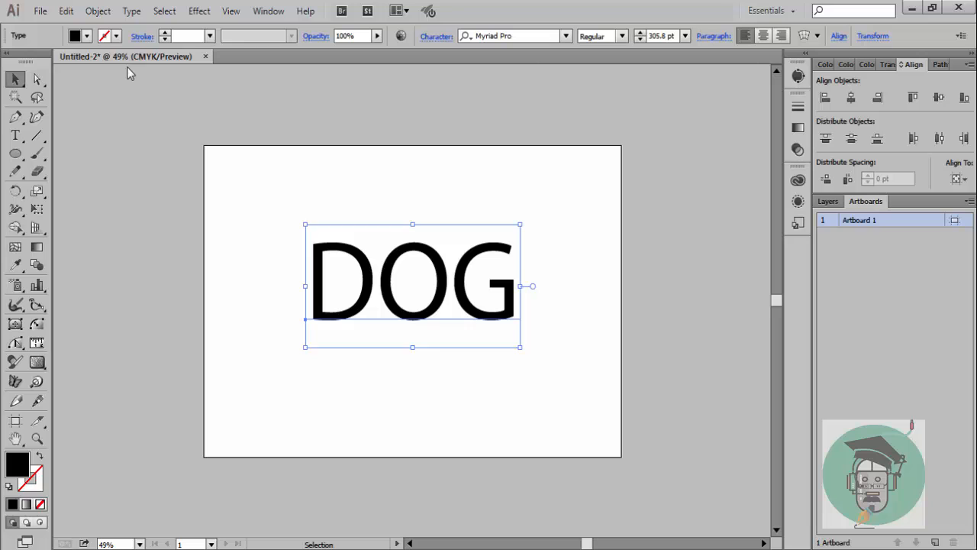
left_click(127, 68)
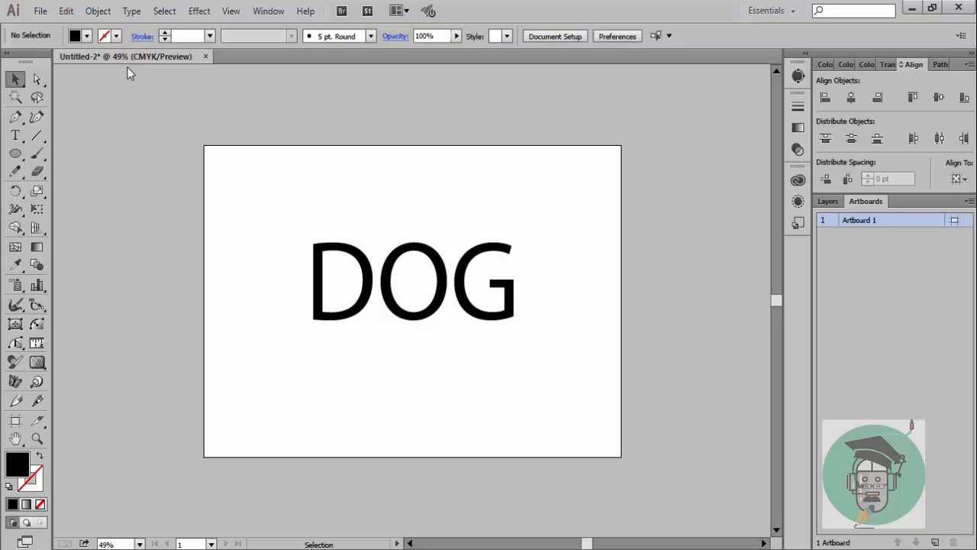
- Paint a U-shaped curve below the DOG text and a rough frame around the word with the Paintbrush
left_click_drag(233, 186, 559, 418)
left_click(559, 418)
key("b")
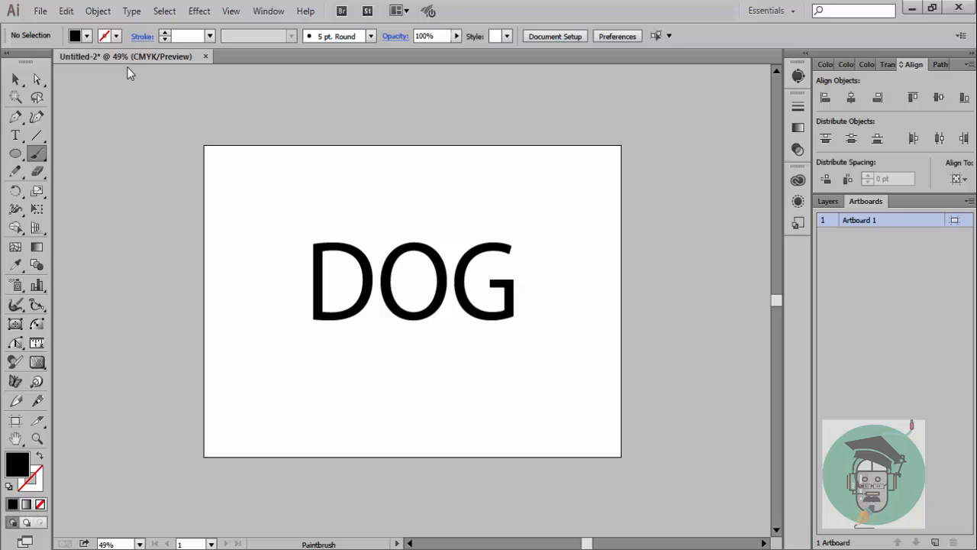
mouse_move(334, 324)
left_mouse_down()
mouse_move(364, 398)
mouse_move(467, 406)
mouse_move(504, 365)
mouse_move(510, 323)
left_mouse_up()
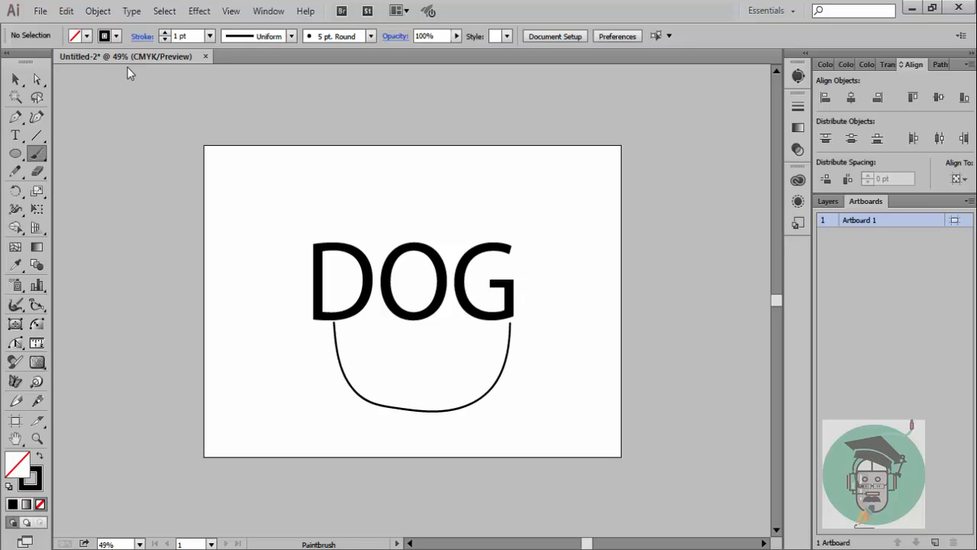
left_click_drag(293, 334, 549, 345)
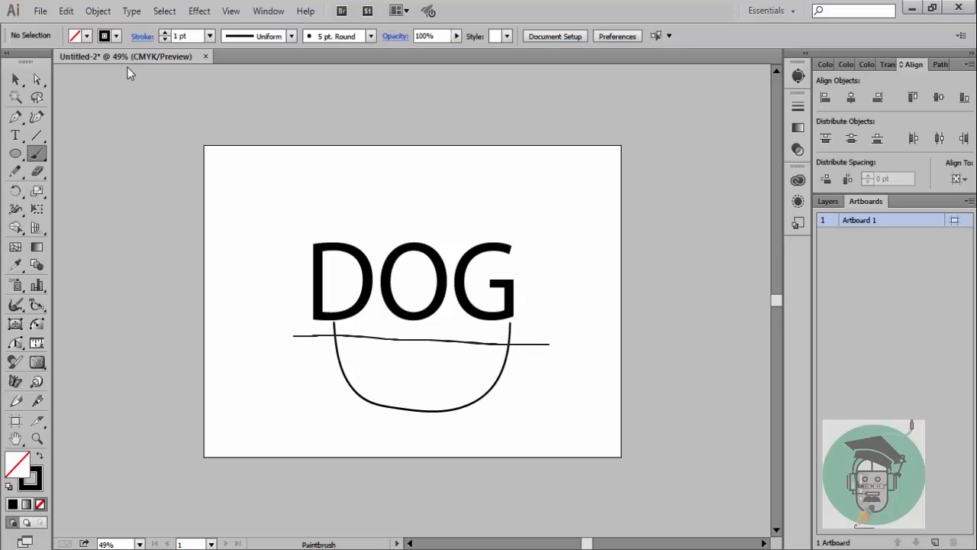
mouse_move(275, 237)
left_mouse_down()
mouse_move(518, 215)
mouse_move(532, 345)
left_mouse_up()
mouse_move(275, 238)
left_mouse_down()
mouse_move(278, 325)
mouse_move(293, 335)
left_mouse_up()
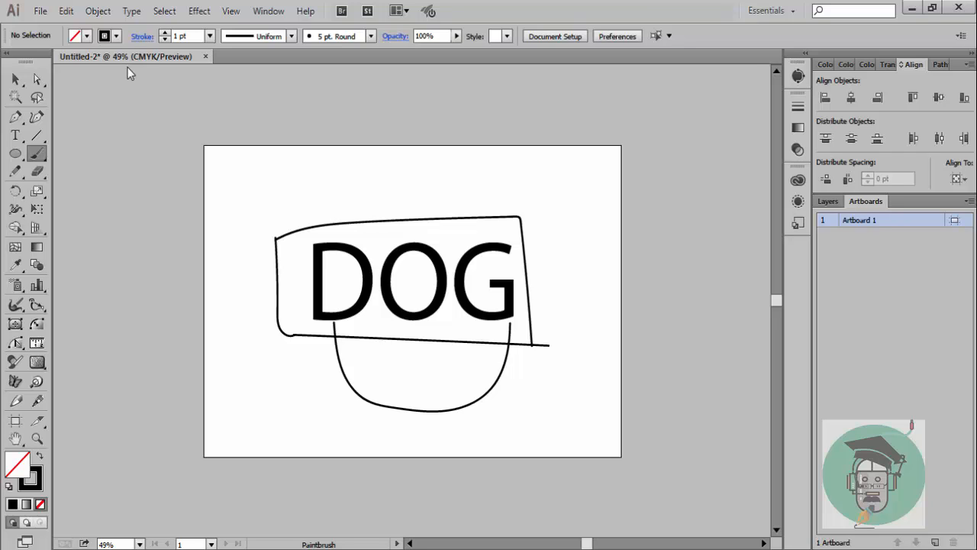
- Delete the frame strokes, the U-shaped curve and the DOG text to empty the artboard
key("v")
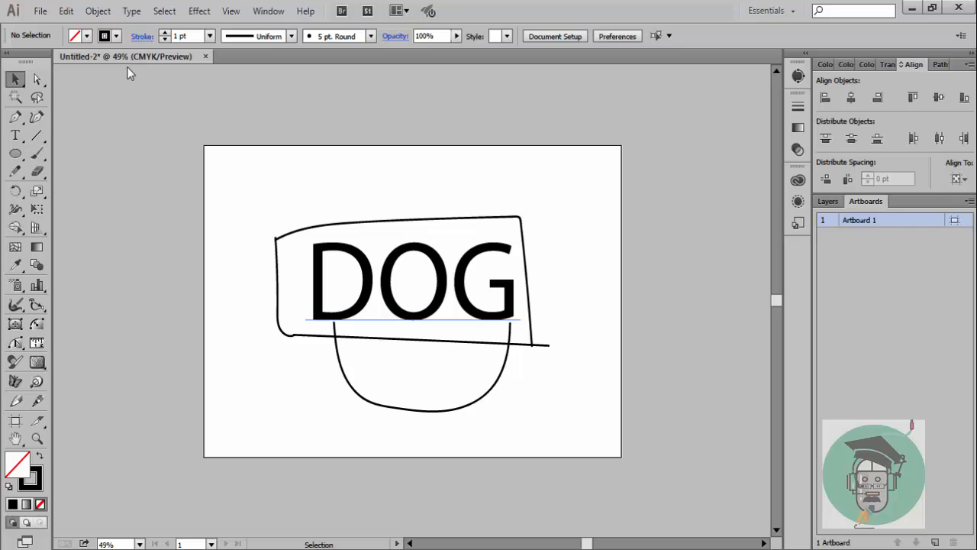
left_click(398, 220)
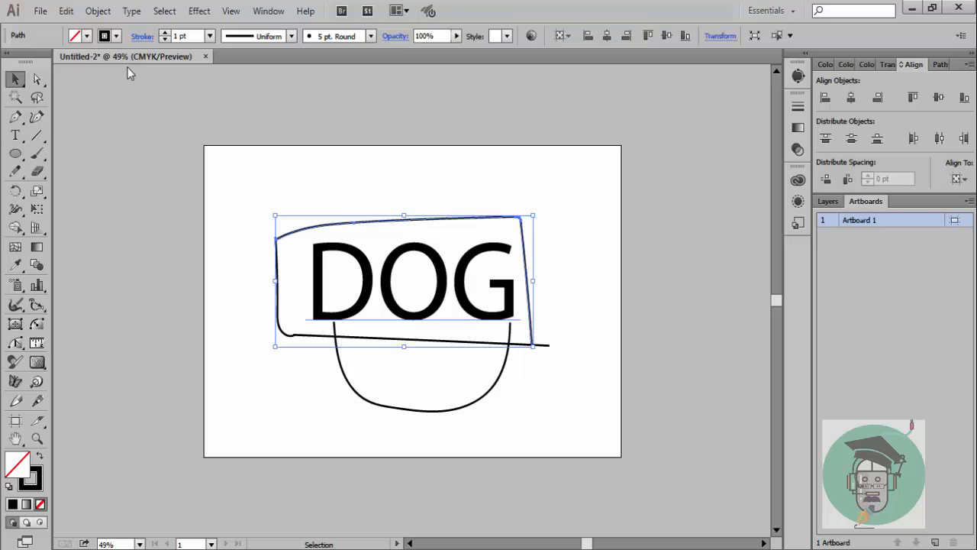
key("Delete")
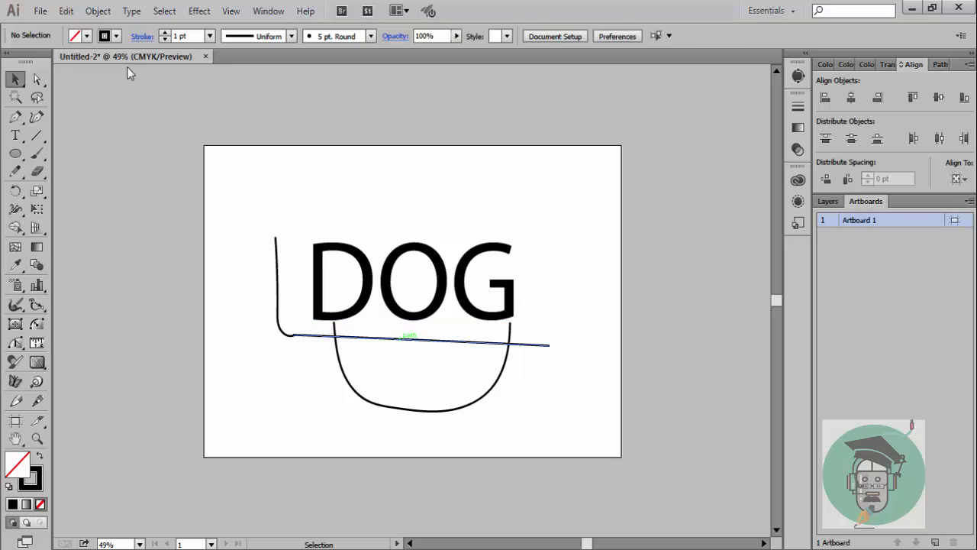
left_click(409, 339)
key("Delete")
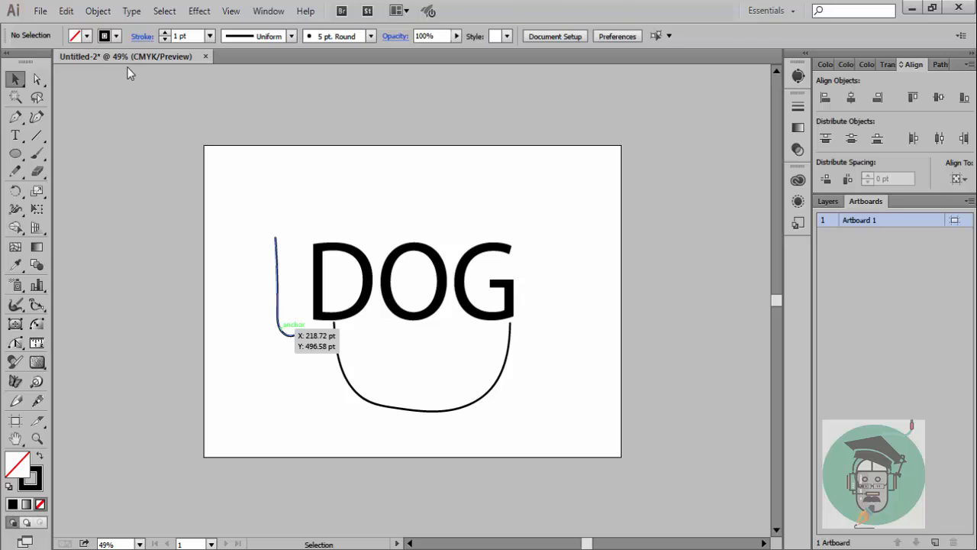
left_click(285, 333)
key("Delete")
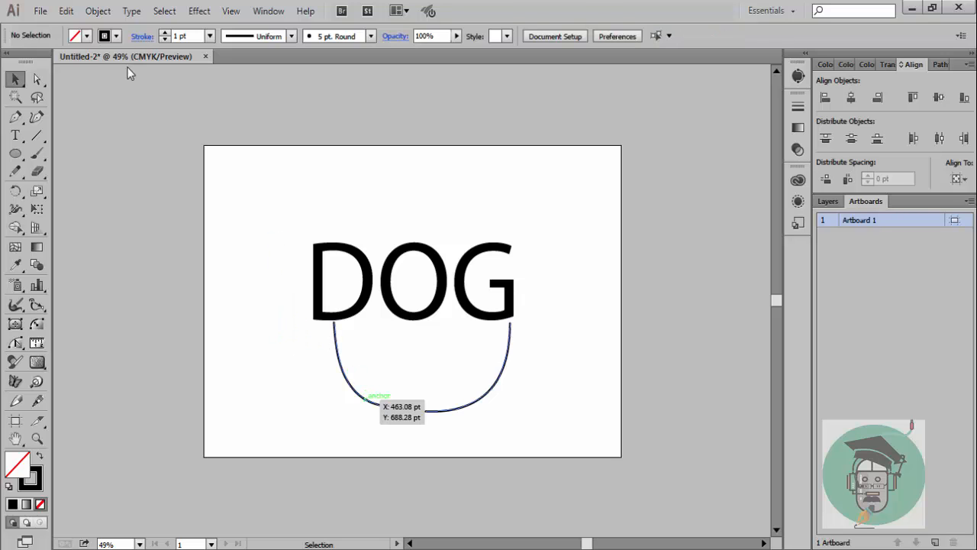
left_click(372, 401)
key("Delete")
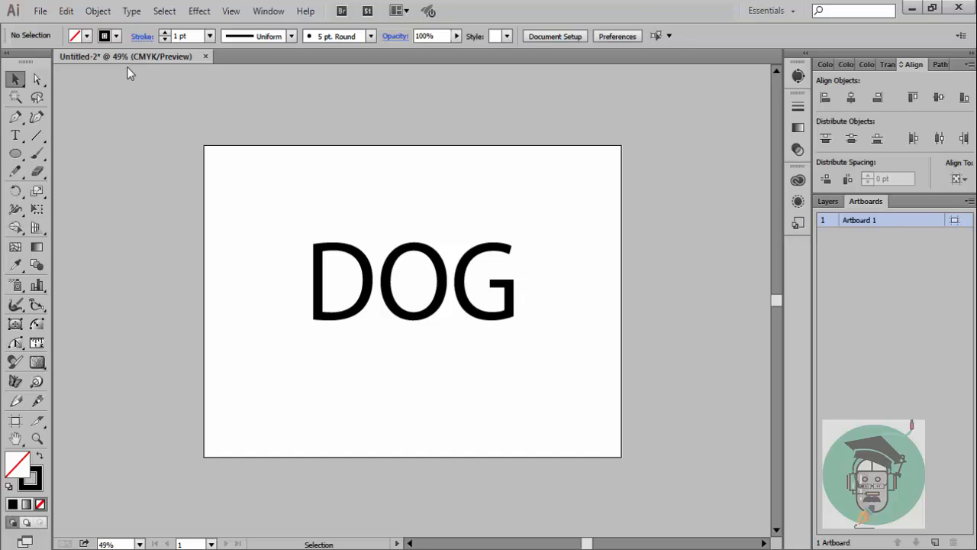
mouse_move(269, 169)
left_mouse_down()
mouse_move(271, 229)
mouse_move(379, 361)
mouse_move(492, 379)
mouse_move(603, 378)
left_mouse_up()
key("Delete")
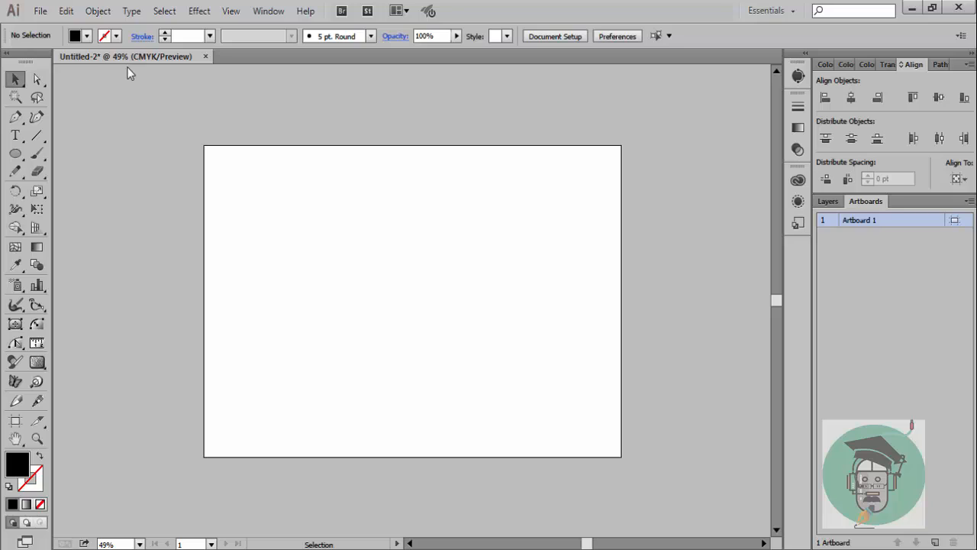
- Paint a stylized letter D in one continuous Paintbrush stroke, with a pointed flourish and a tail sweeping under the stem
left_click(36, 154)
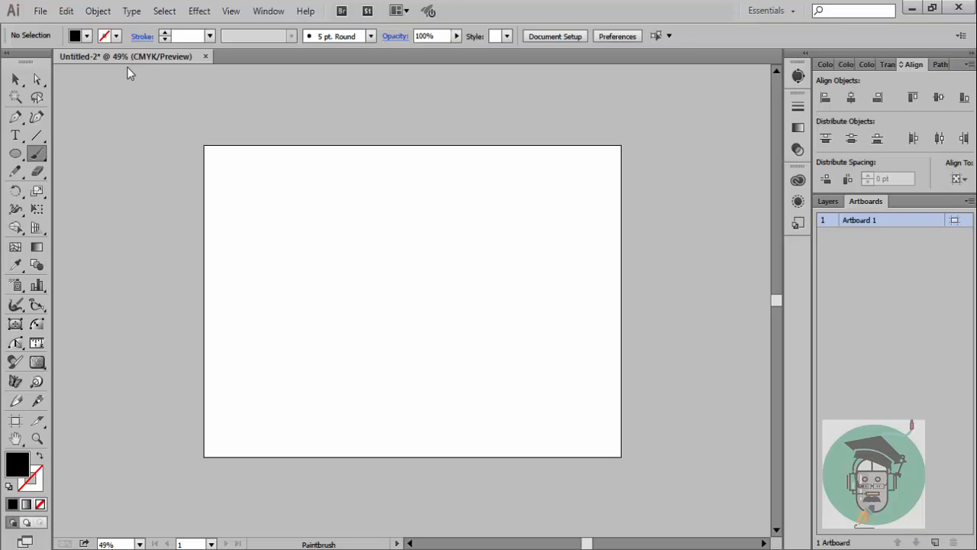
mouse_move(322, 230)
left_mouse_down()
mouse_move(322, 323)
mouse_move(362, 314)
mouse_move(384, 292)
mouse_move(393, 257)
mouse_move(388, 238)
mouse_move(361, 214)
mouse_move(317, 212)
mouse_move(247, 277)
mouse_move(290, 332)
mouse_move(353, 346)
left_mouse_up()
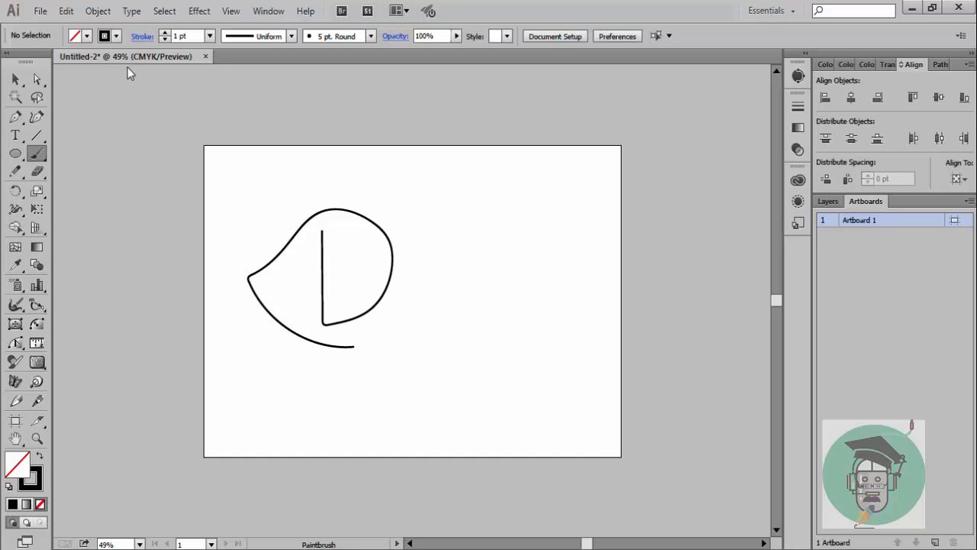
- Reshape the lower tail of the D into a wavy curve with the Curvature tool, extending its end slightly outward
key("shift+grave")
left_click(352, 346)
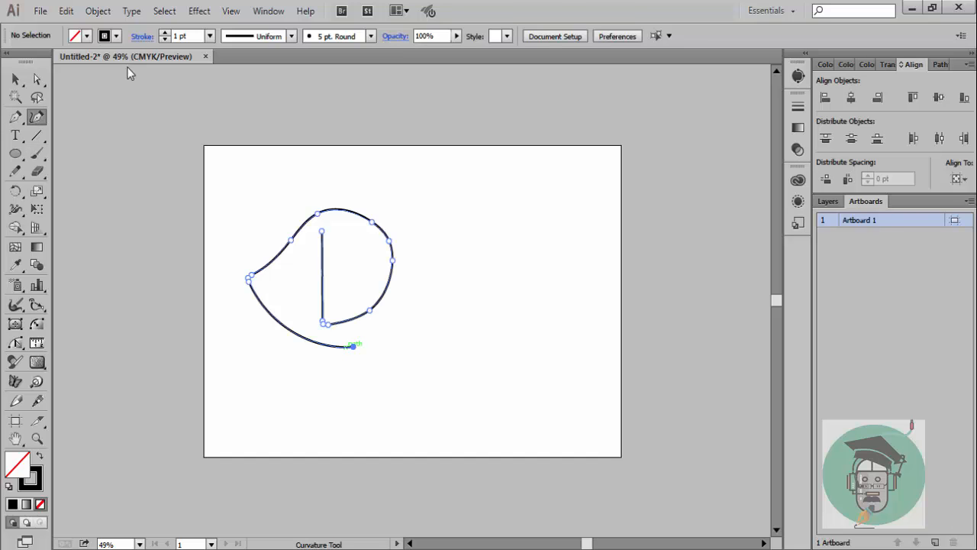
mouse_move(353, 345)
left_mouse_down()
mouse_move(359, 336)
mouse_move(349, 344)
left_mouse_up()
left_click_drag(298, 313, 287, 332)
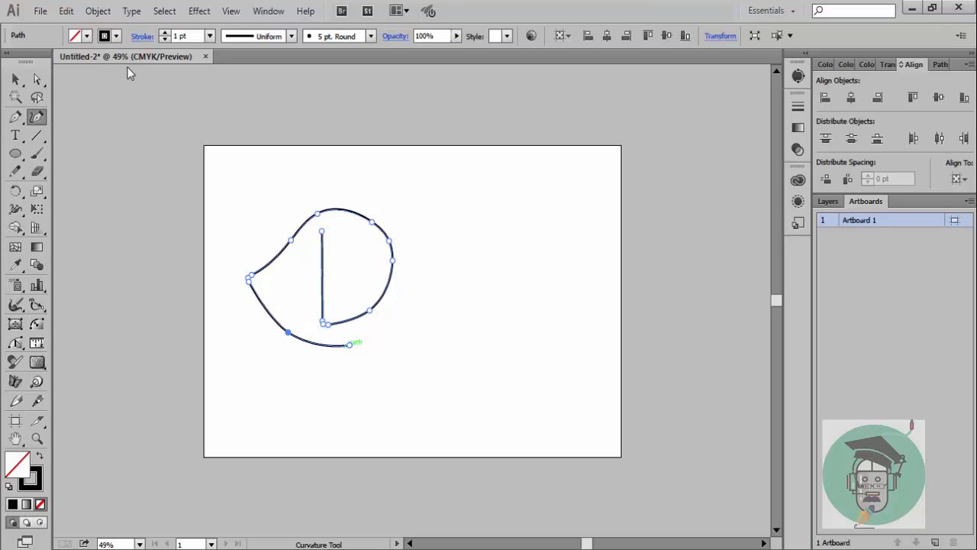
mouse_move(350, 344)
left_mouse_down()
mouse_move(360, 331)
mouse_move(329, 335)
mouse_move(363, 342)
left_mouse_up()
left_click_drag(305, 335, 306, 340)
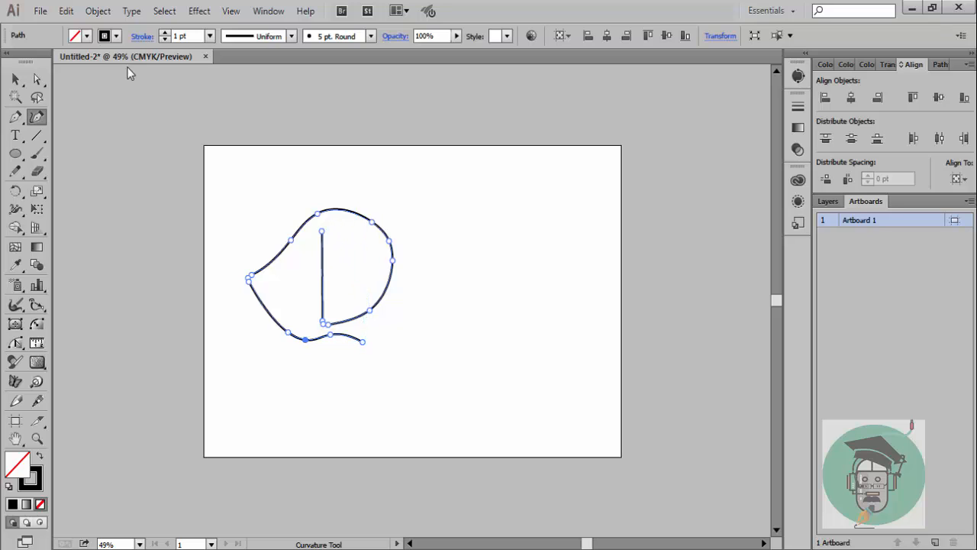
- Reshape the top and outer bowl of the D by moving its curve points outward for a fuller, rounder form
left_click_drag(318, 214, 321, 202)
left_click_drag(372, 222, 383, 215)
left_click_drag(394, 242, 396, 241)
left_click_drag(384, 283, 399, 243)
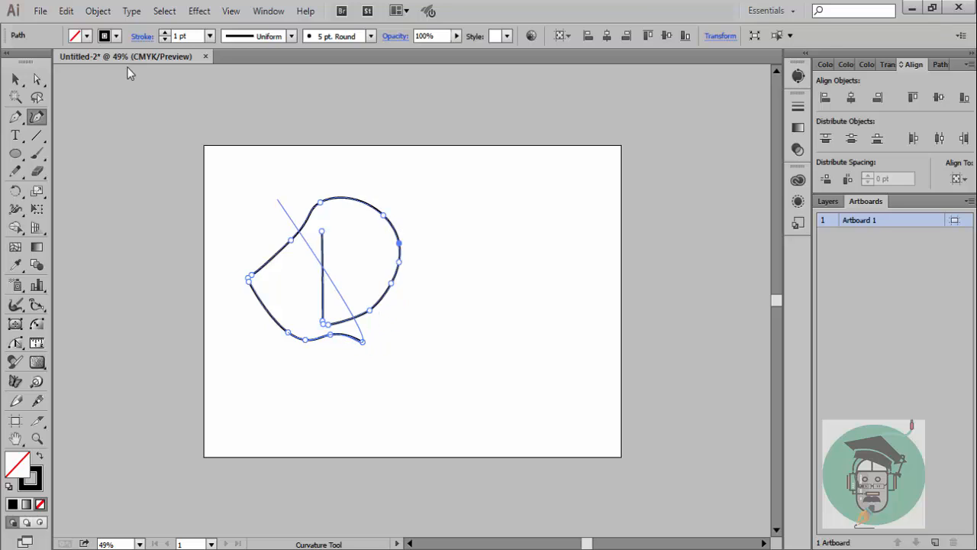
mouse_move(320, 202)
left_mouse_down()
mouse_move(316, 213)
mouse_move(343, 197)
mouse_move(309, 207)
mouse_move(301, 237)
mouse_move(315, 206)
left_mouse_up()
left_click(362, 341)
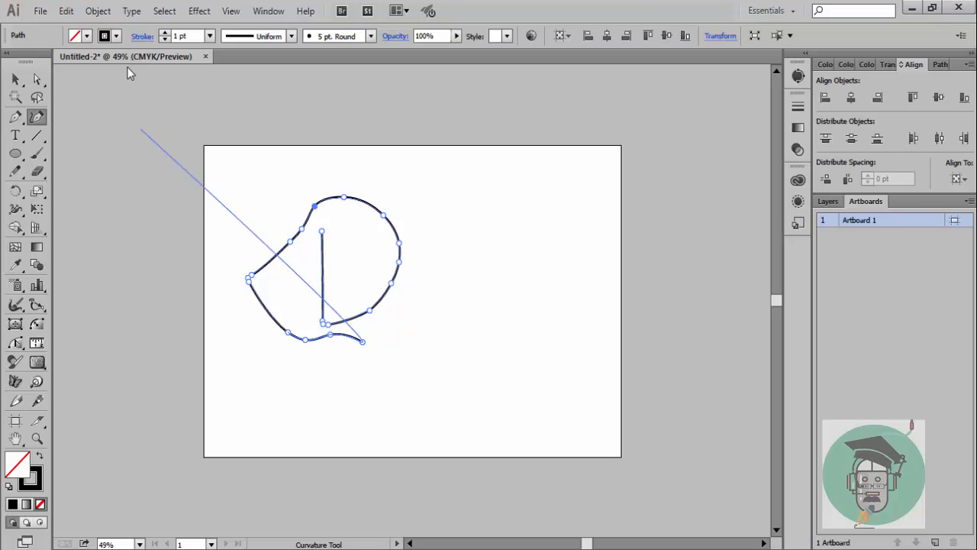
- Try a 5 pt stroke weight on the D, followed by 4 pt
left_click(15, 79)
left_click(128, 72)
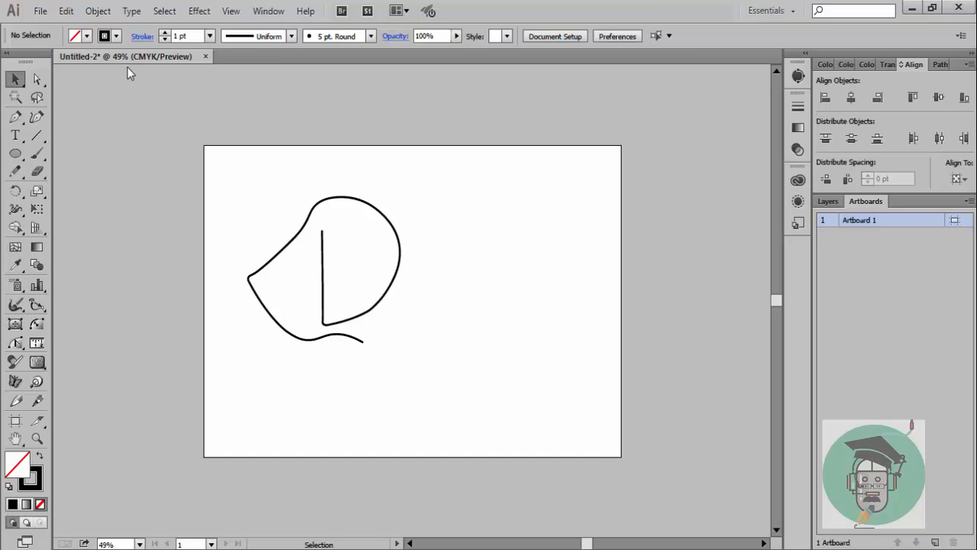
left_click(315, 211)
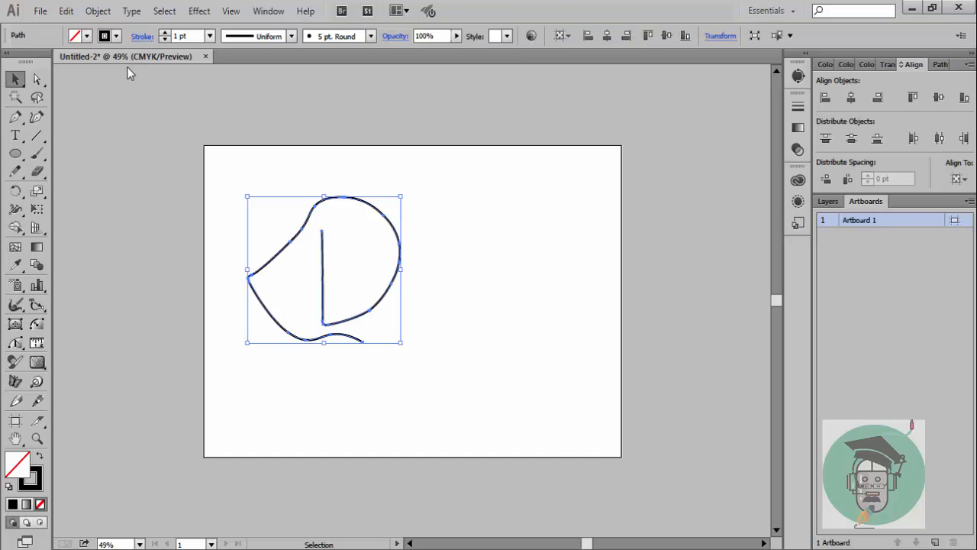
left_click(209, 35)
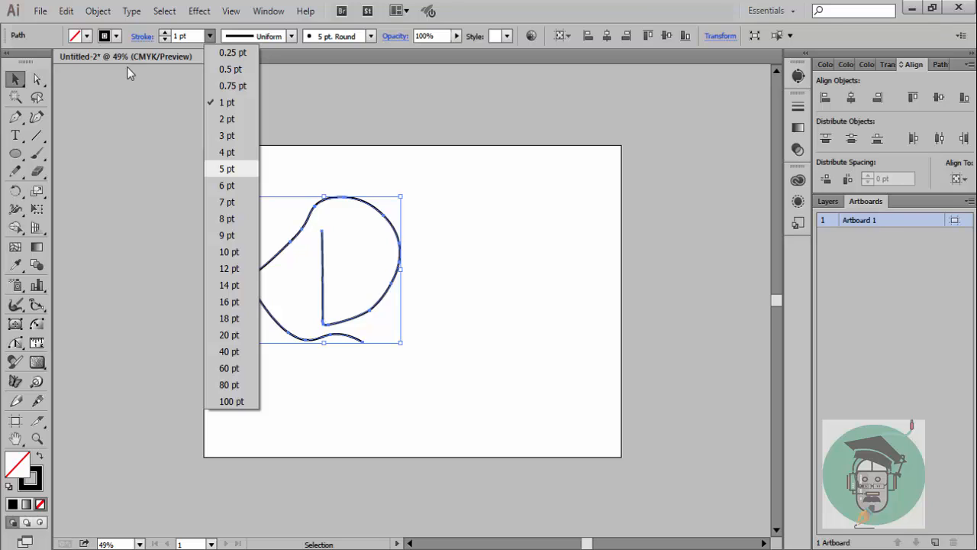
left_click(227, 168)
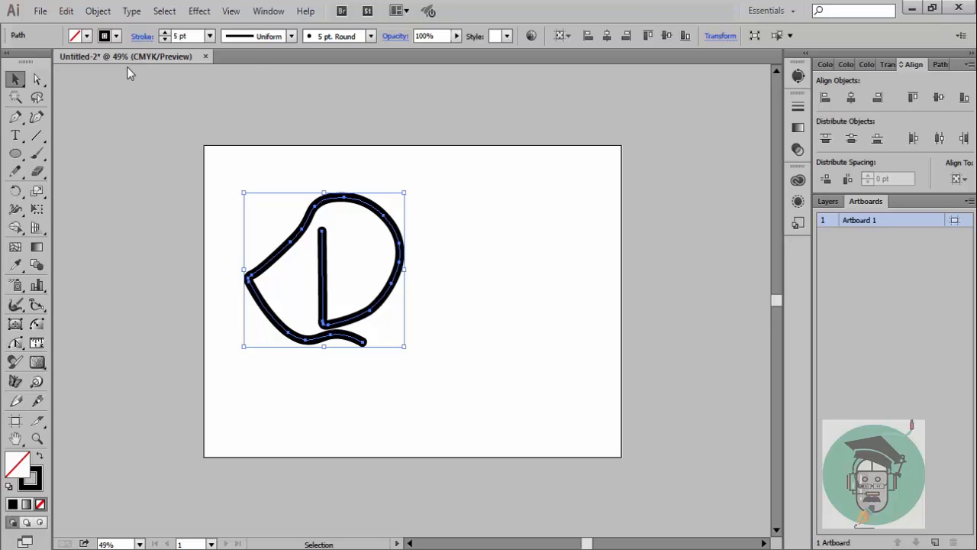
left_click(209, 36)
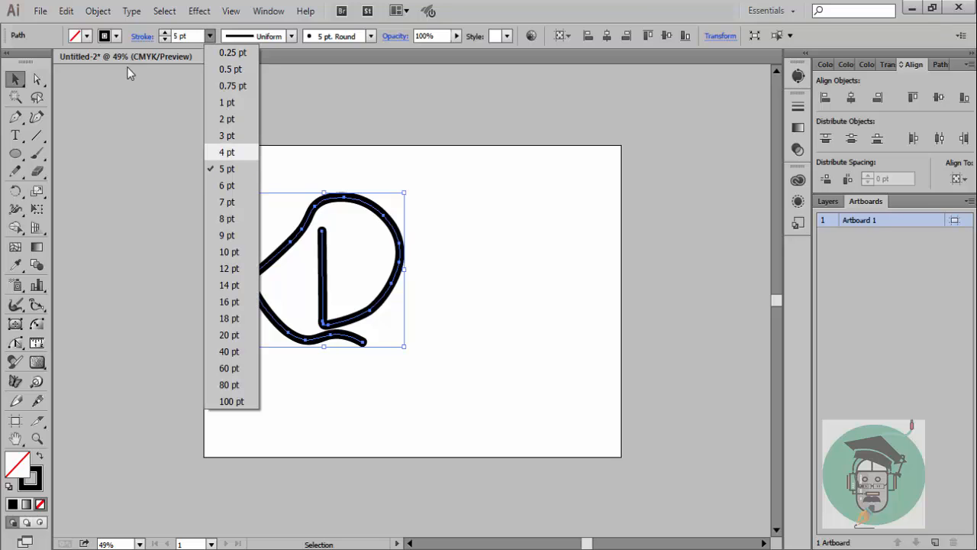
left_click(227, 152)
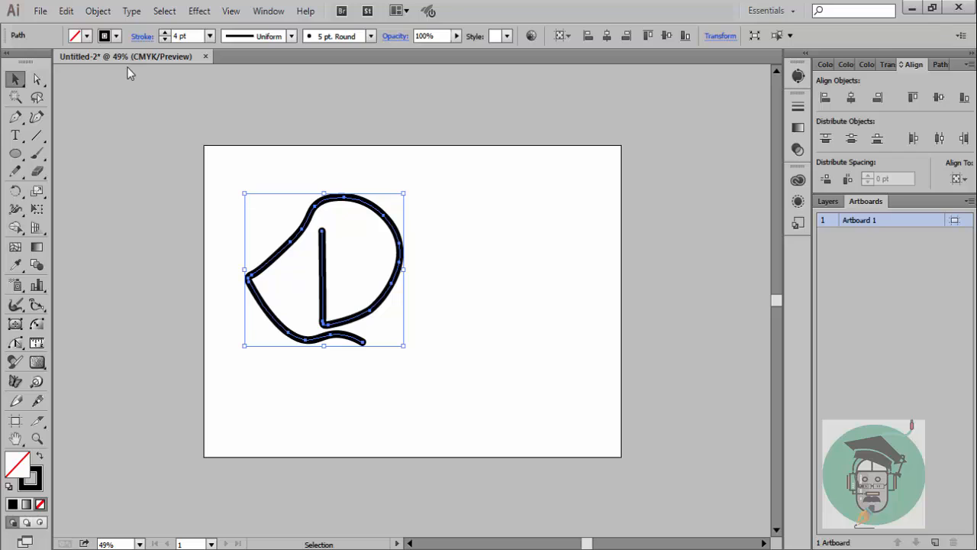
- Try the lens-shaped width profile on the D's stroke, followed by the half-dome profile at the end of the list
left_click(290, 36)
left_click(259, 81)
left_click(290, 35)
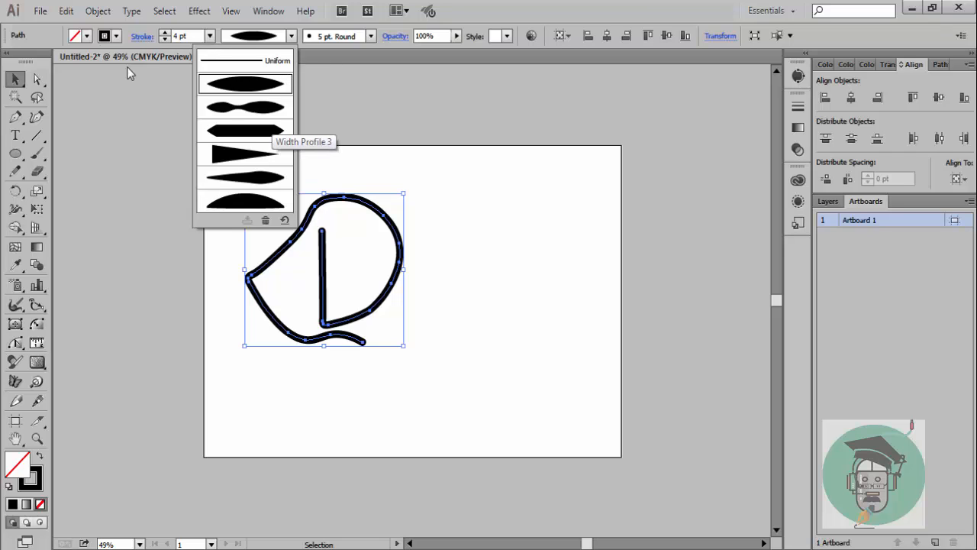
left_click(245, 201)
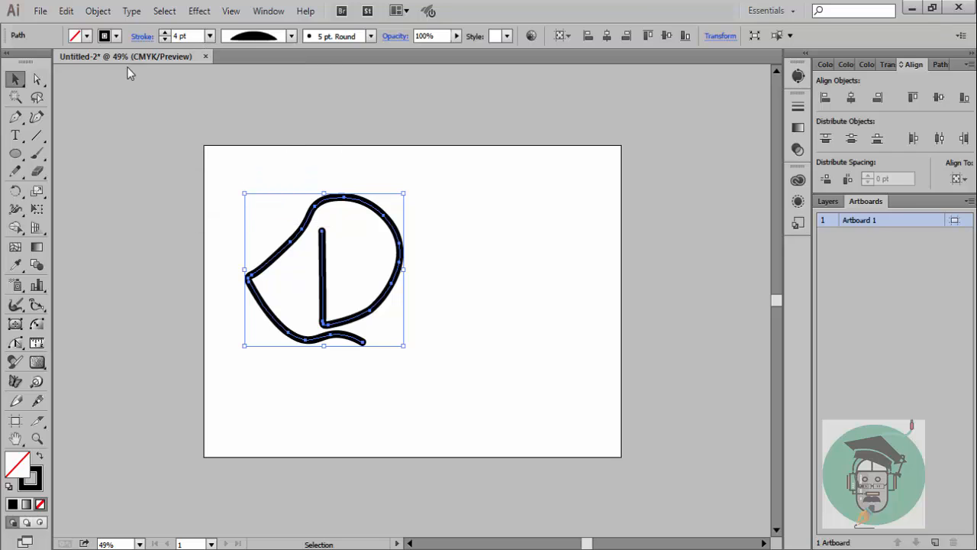
left_click(128, 73)
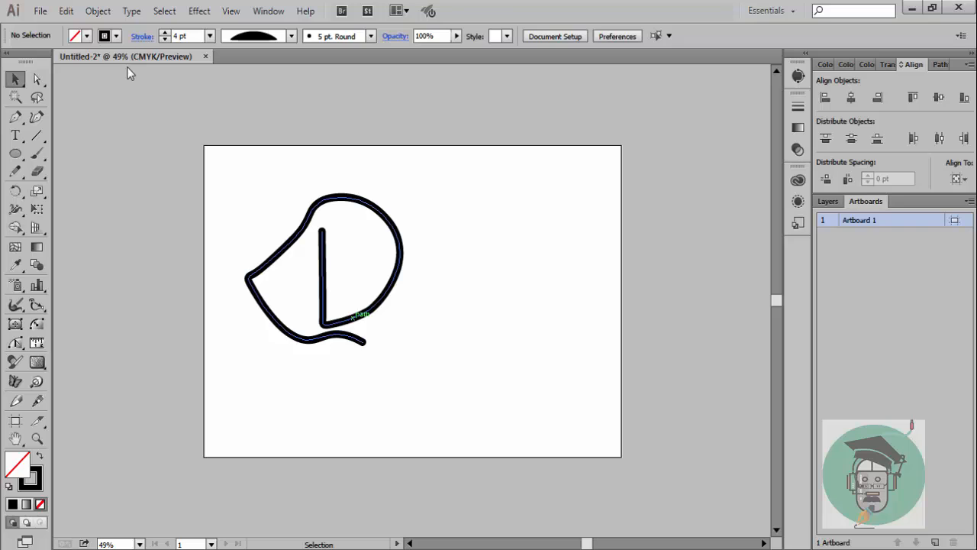
- Apply the symmetrical lens-shaped width profile to the whole D and set its stroke weight to 5 pt
key("ctrl+a")
left_click(291, 36)
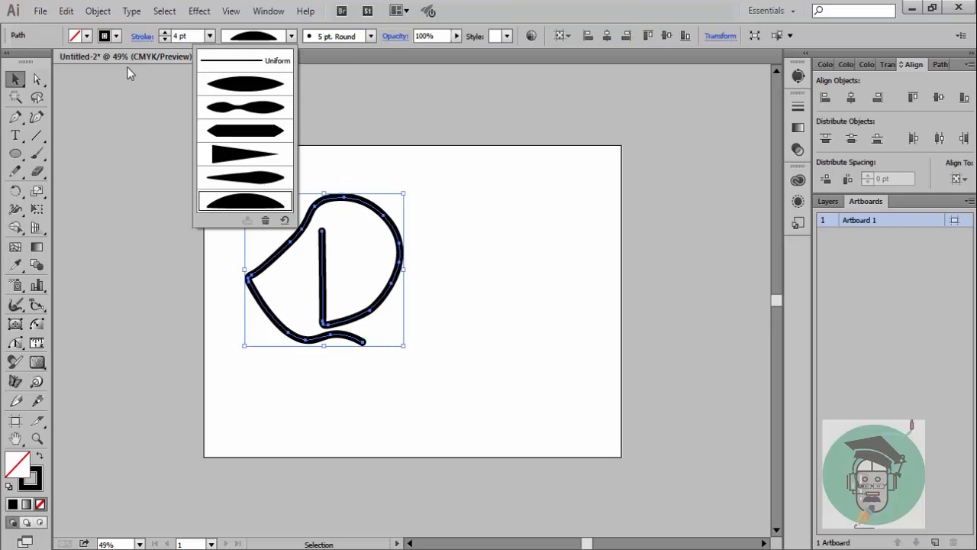
left_click(245, 83)
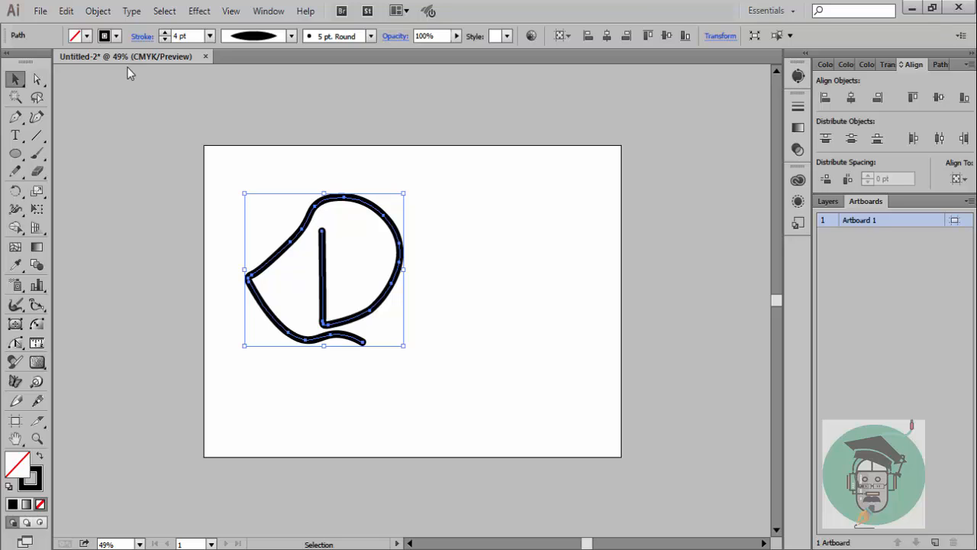
left_click(210, 35)
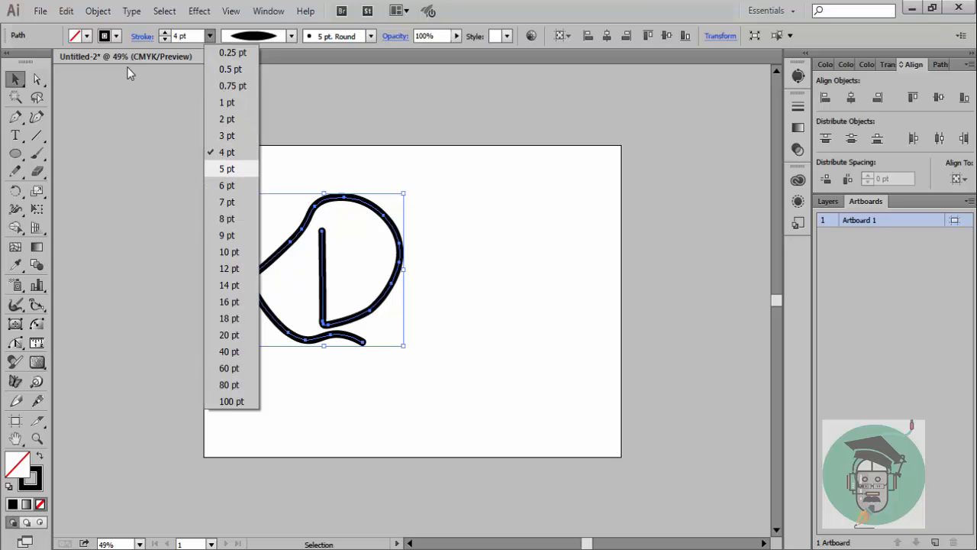
left_click(227, 169)
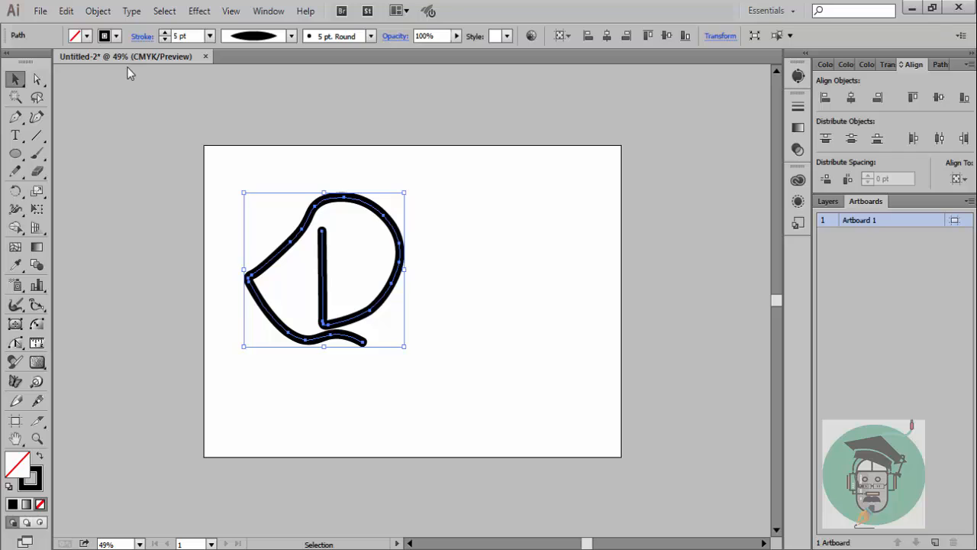
left_click(128, 72)
- Reshape the D's upper bowl with the Curvature tool, raising the top point and moving the upper-right point slightly outward
left_click(378, 211)
left_click(37, 116)
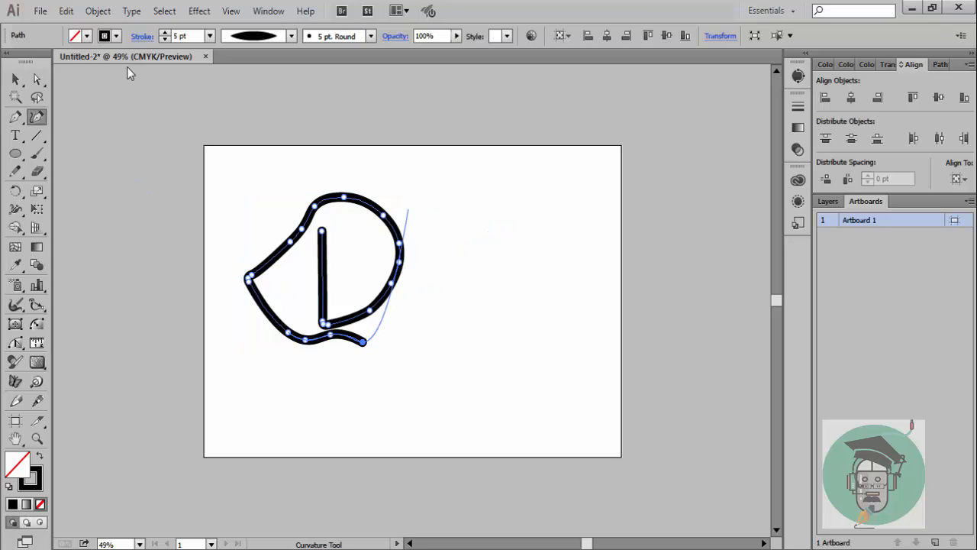
left_click(388, 212)
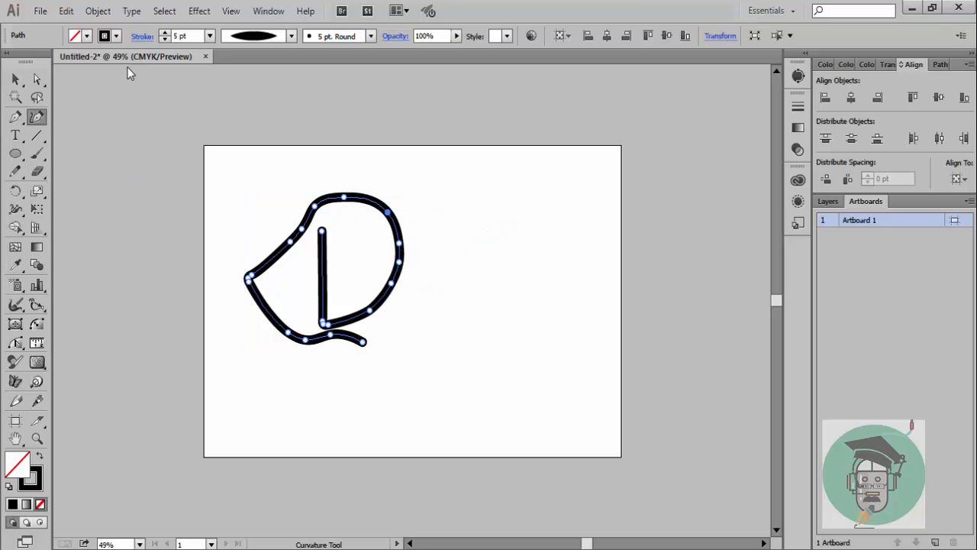
left_click_drag(344, 197, 314, 207)
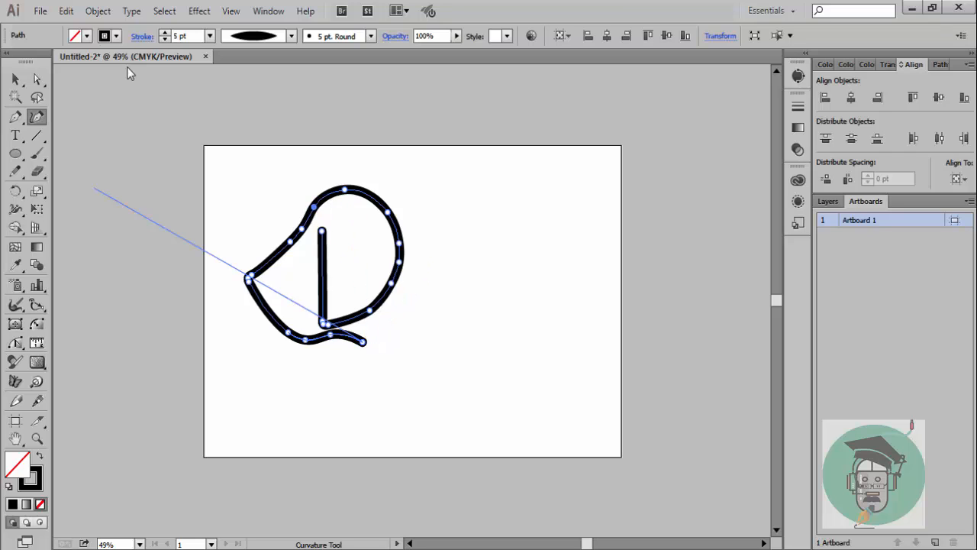
key("v")
left_click(129, 72)
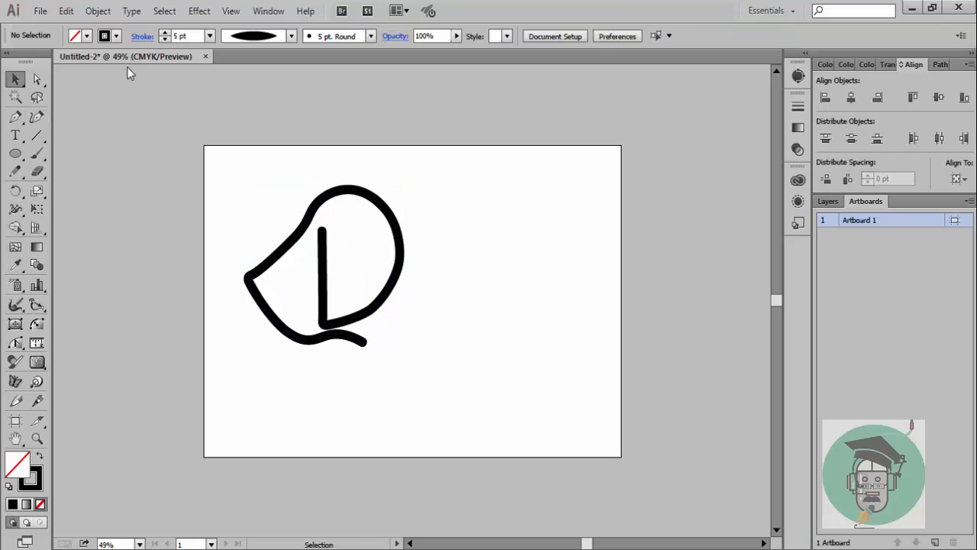
- Move the end of the D's tail slightly down and outward with the Curvature tool, lowering the wave point beside it
key("ctrl+a")
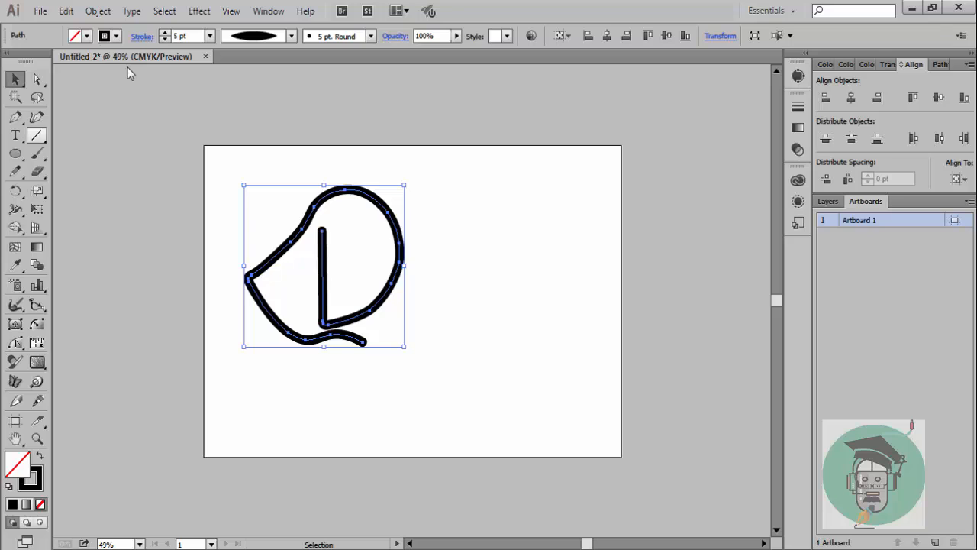
key("shift+grave")
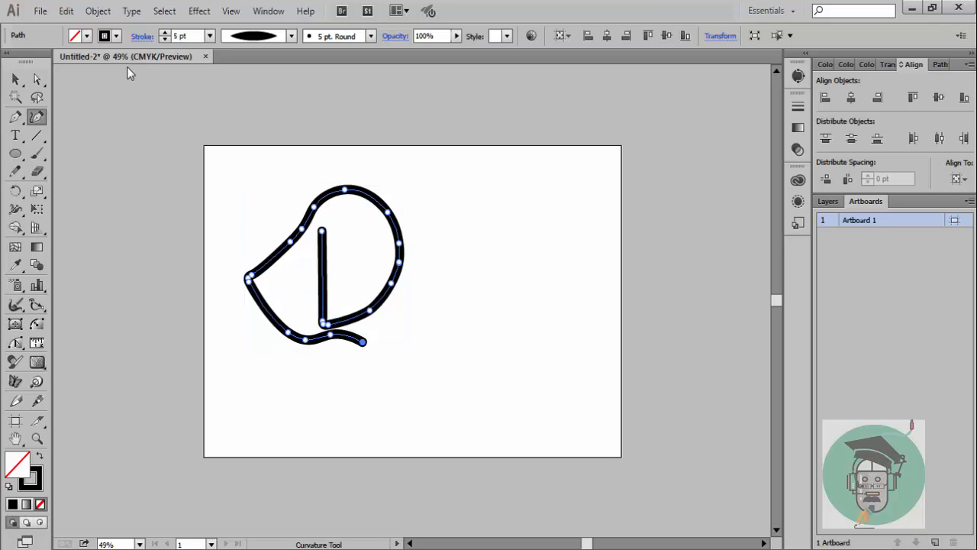
key("Down")
key("Down")
key("Down")
key("Down")
key("Down")
key("Down")
key("Down")
key("Down")
key("Down")
key("Down")
key("Down")
key("Down")
key("Down")
left_click_drag(330, 334, 366, 346)
key("v")
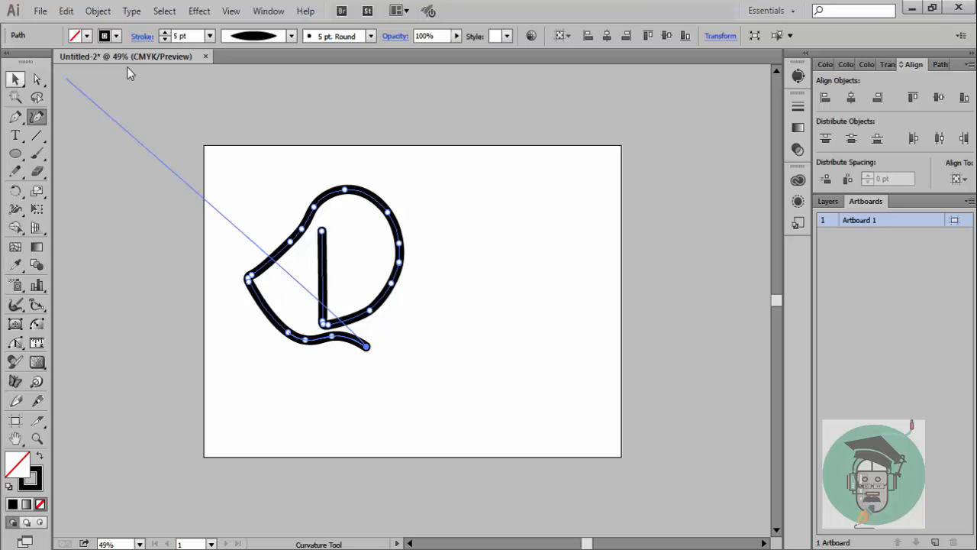
left_click(129, 73)
- Flatten the wave in the D's tail with the Curvature tool, adding a curve point before it and lowering the tail's end
key("ctrl+a")
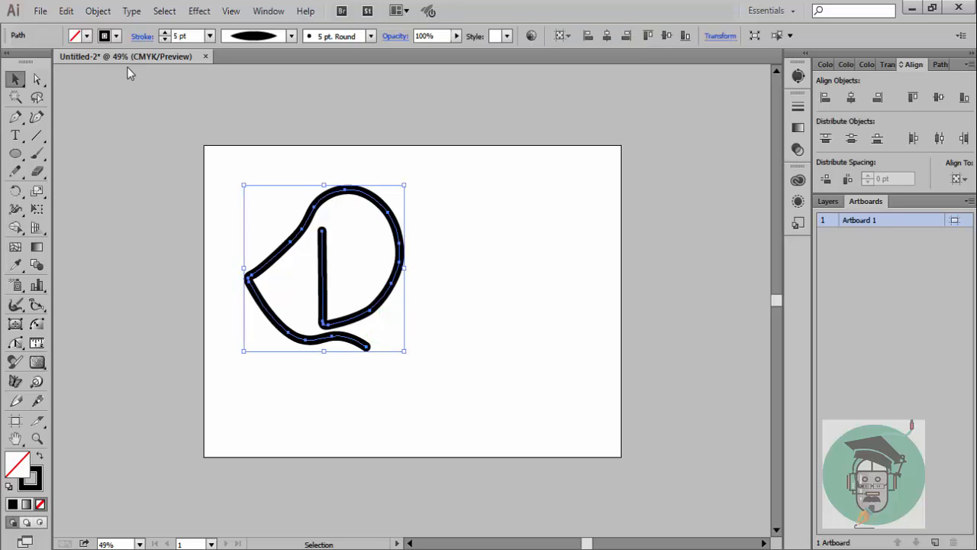
key("shift+grave")
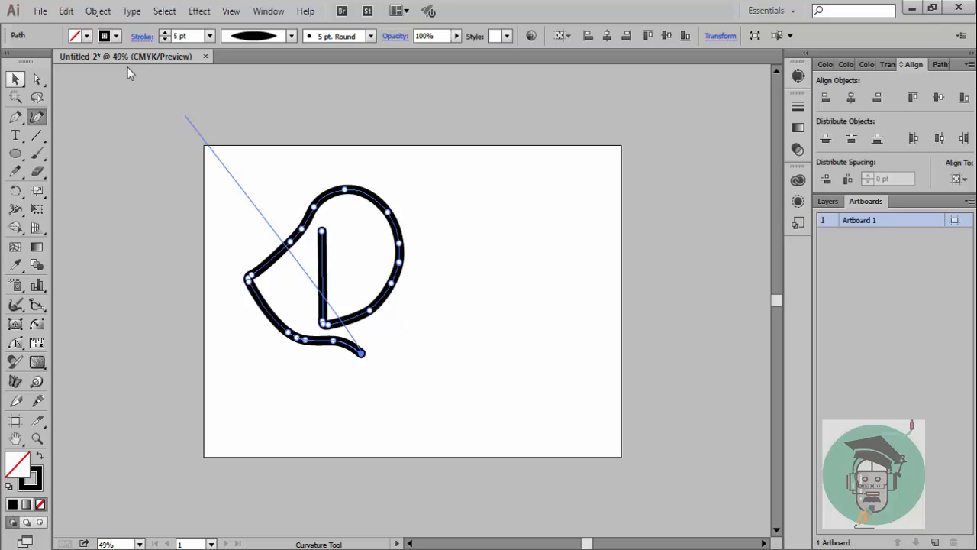
left_click(15, 79)
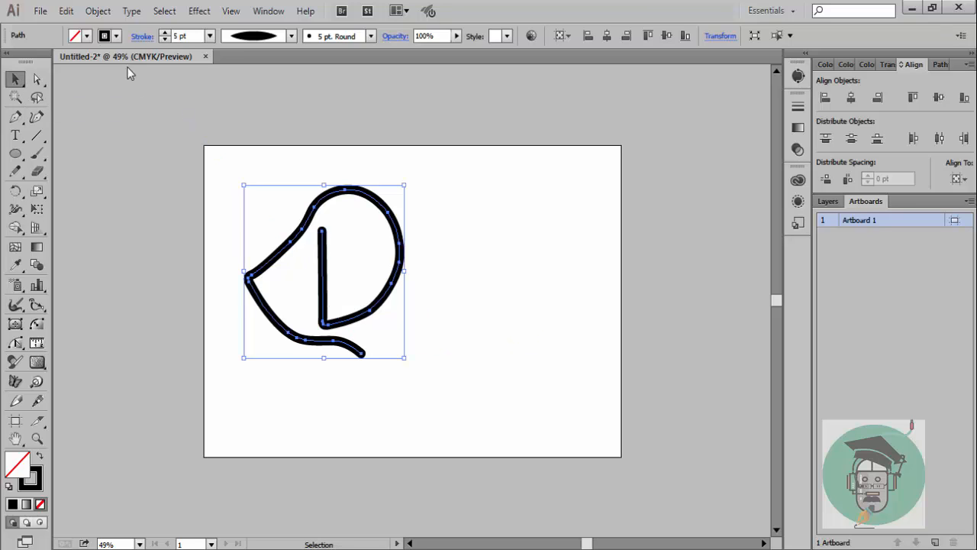
key("ctrl+shift+a")
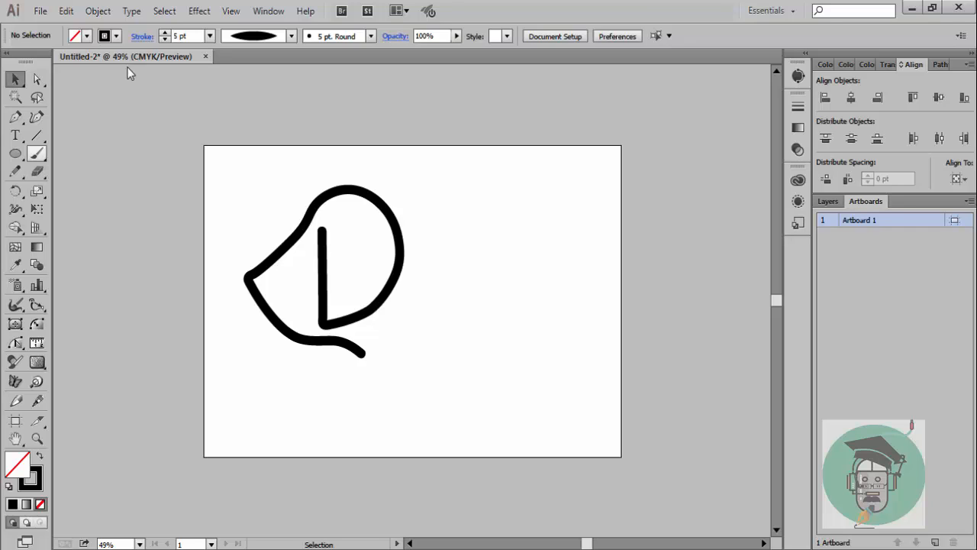
- Paint a large rounded letter O with the Paintbrush, joined to the outer edge of the D's bowl
key("b")
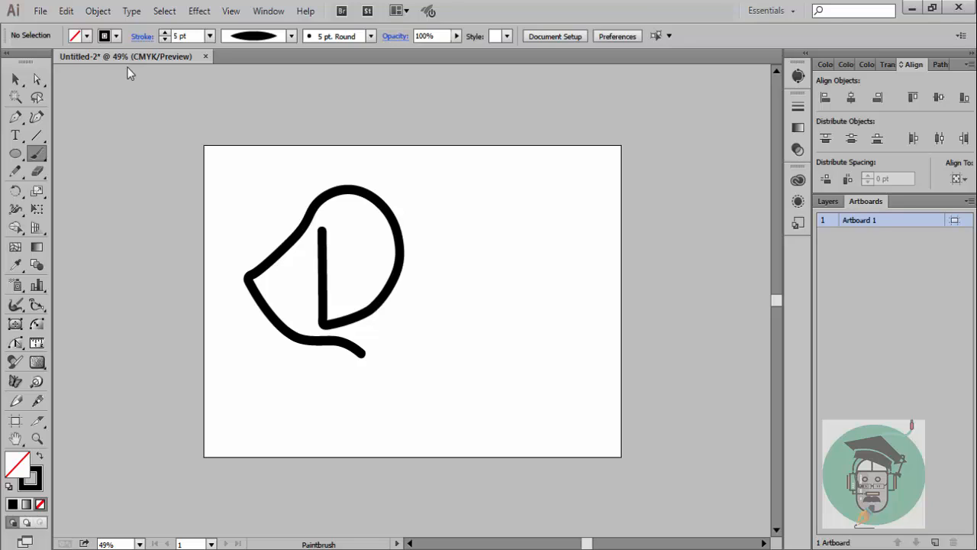
mouse_move(388, 208)
left_mouse_down()
mouse_move(445, 172)
mouse_move(501, 175)
mouse_move(537, 189)
mouse_move(560, 221)
mouse_move(561, 286)
mouse_move(511, 330)
mouse_move(425, 327)
mouse_move(391, 300)
mouse_move(391, 205)
left_mouse_up()
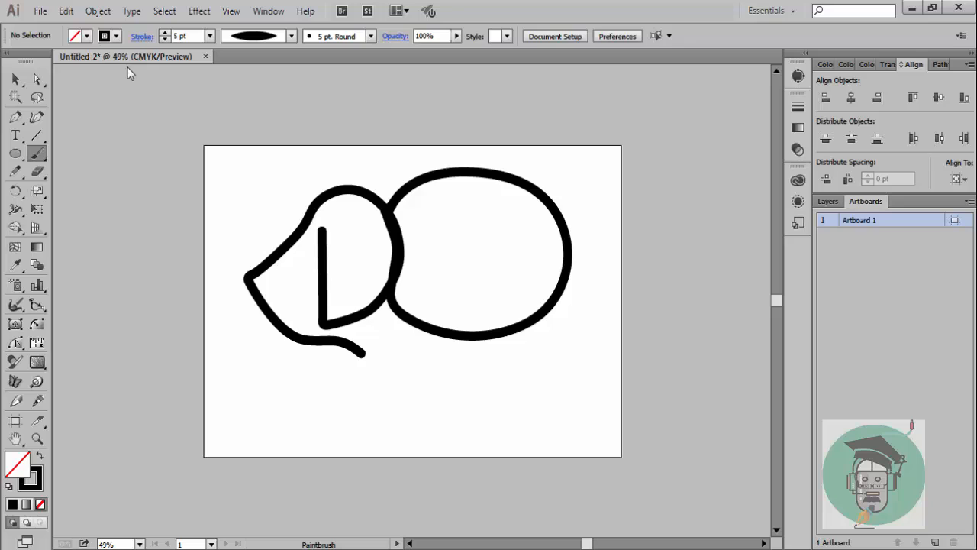
- Adjust the direction handle of the O's top anchor point with Direct Selection at 150% zoom, angling it slightly downward
left_click(36, 116)
left_click(390, 206)
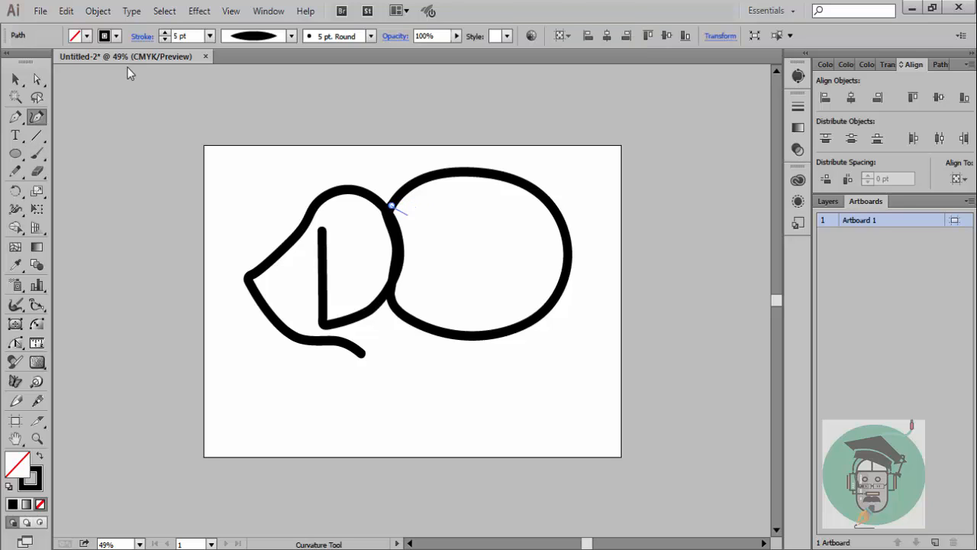
left_click(36, 79)
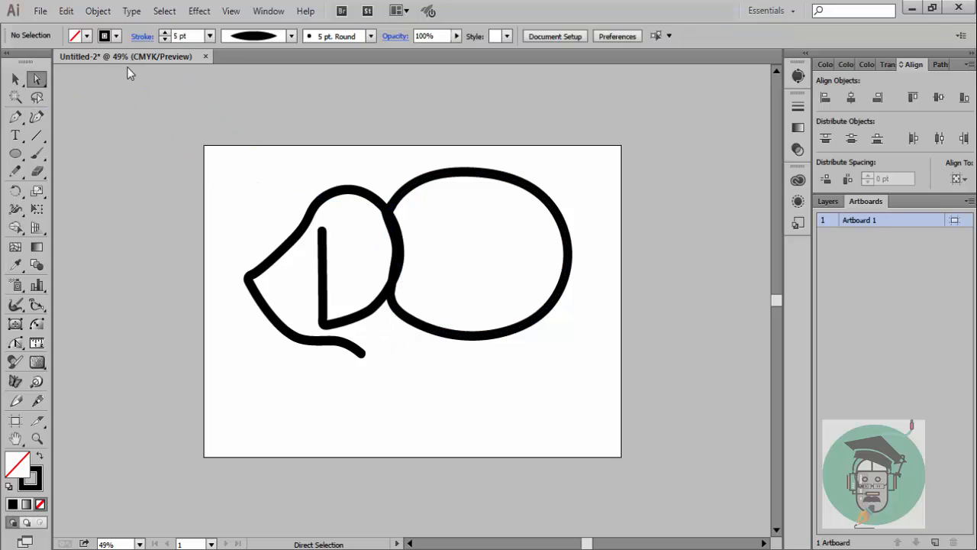
left_click(516, 177)
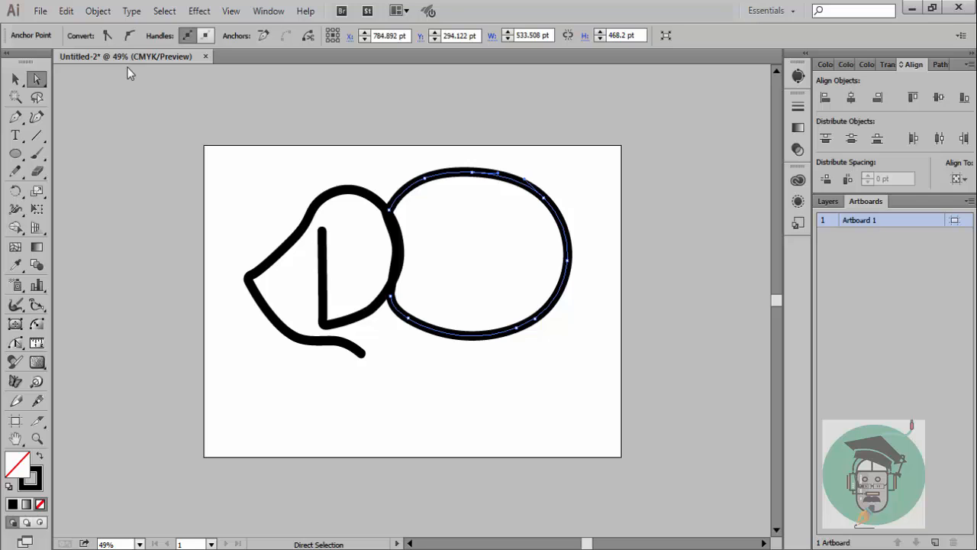
left_click(140, 543)
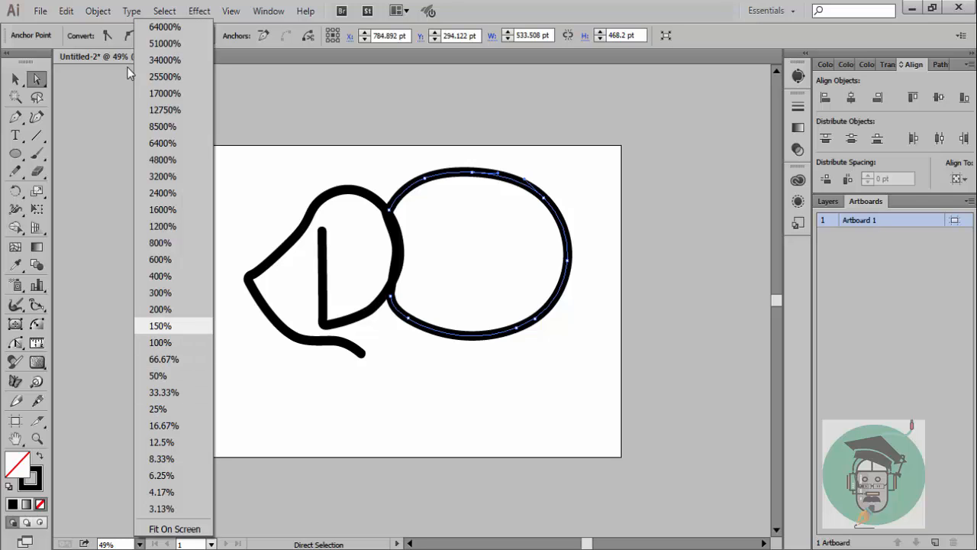
left_click(160, 325)
scroll(412, 304, "up", 1)
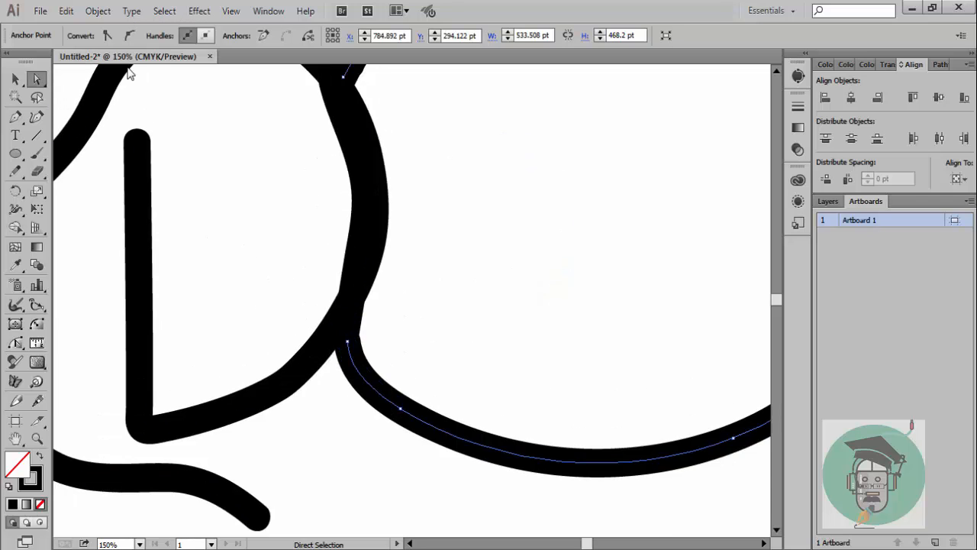
scroll(129, 72, "up", 3)
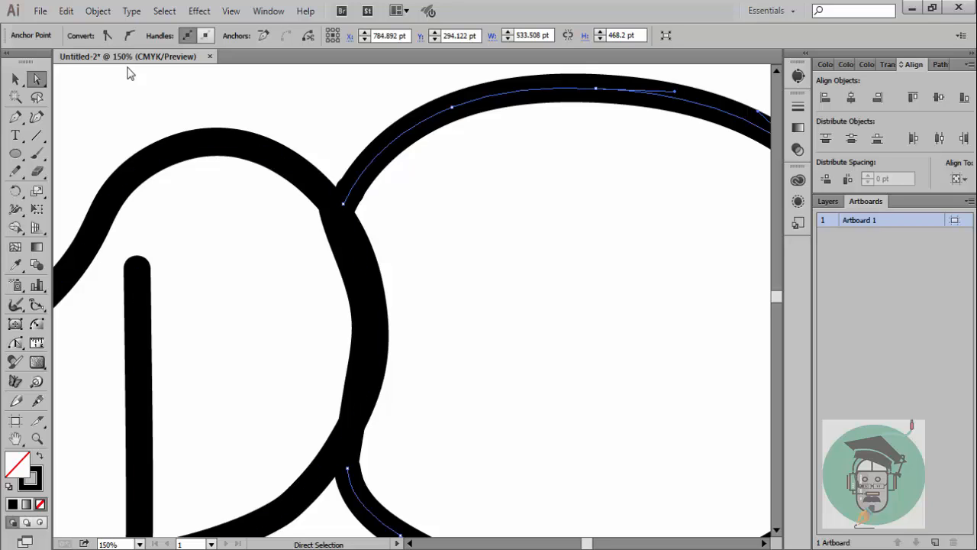
left_click_drag(675, 91, 668, 97)
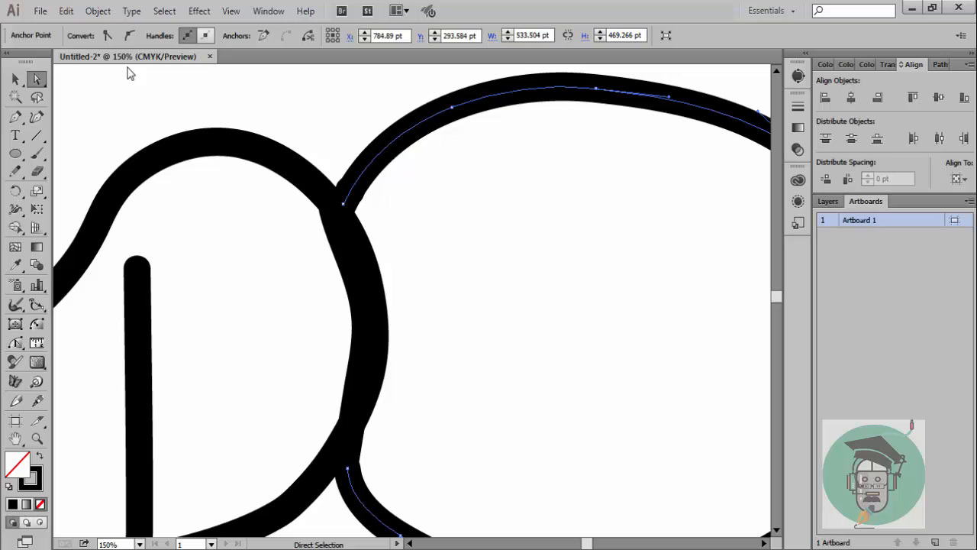
- Close the O's open path with the Curvature tool and bend the closing segment along the outer edge of the D's bowl
key("shift+asciitilde")
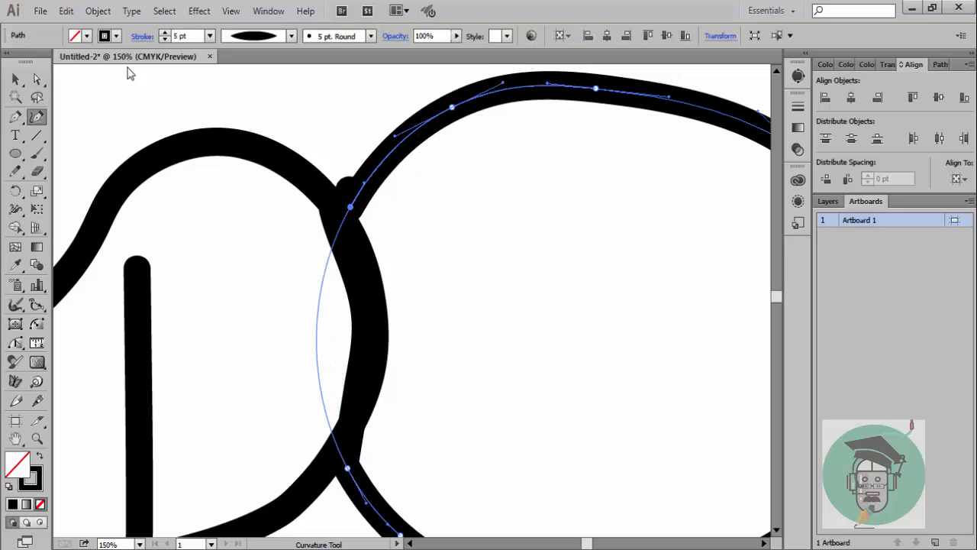
left_click_drag(347, 468, 353, 467)
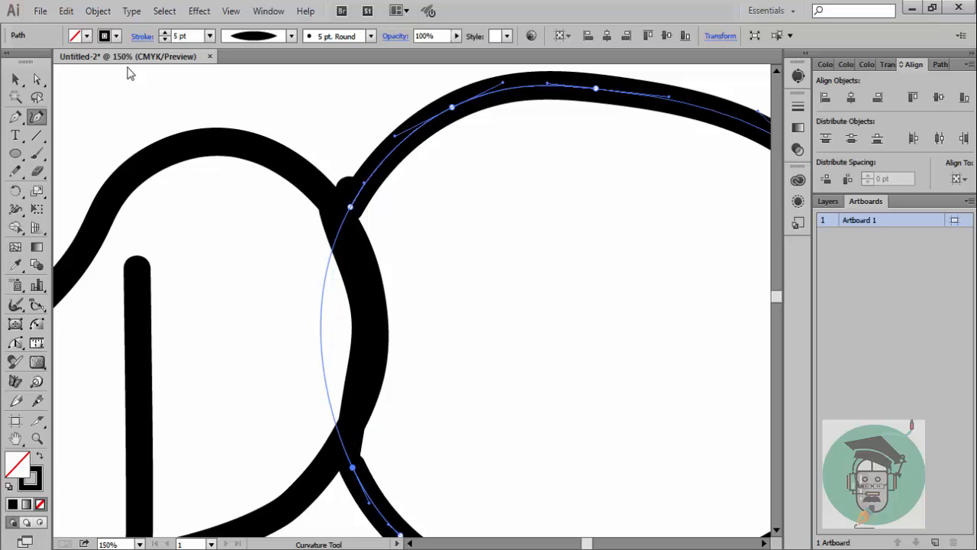
mouse_move(350, 206)
left_mouse_down()
mouse_move(351, 189)
mouse_move(339, 195)
mouse_move(349, 196)
left_mouse_up()
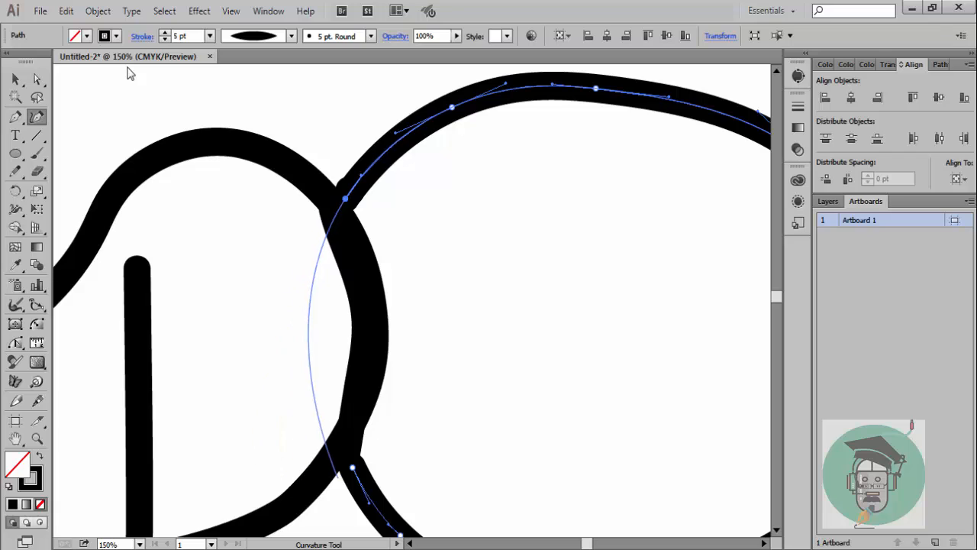
left_click(351, 468)
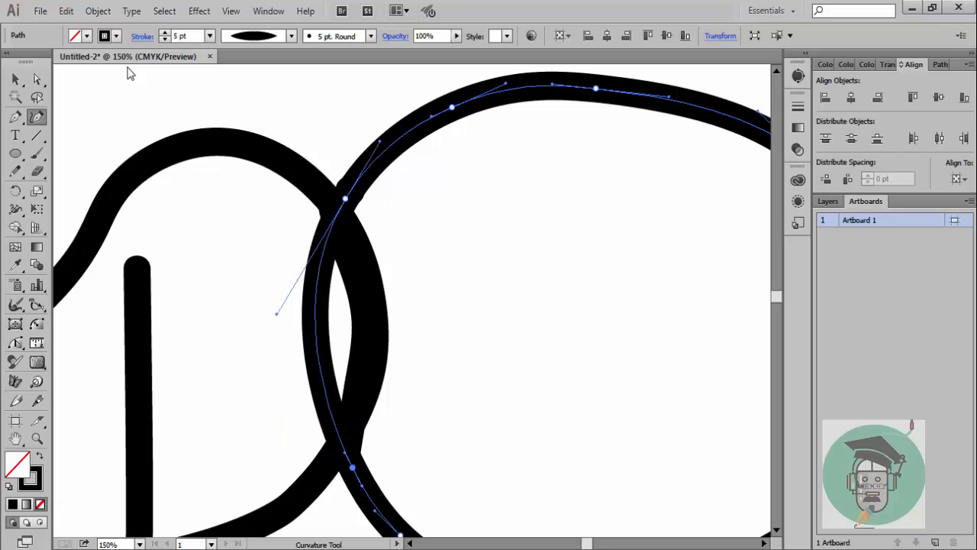
left_click_drag(315, 322, 372, 322)
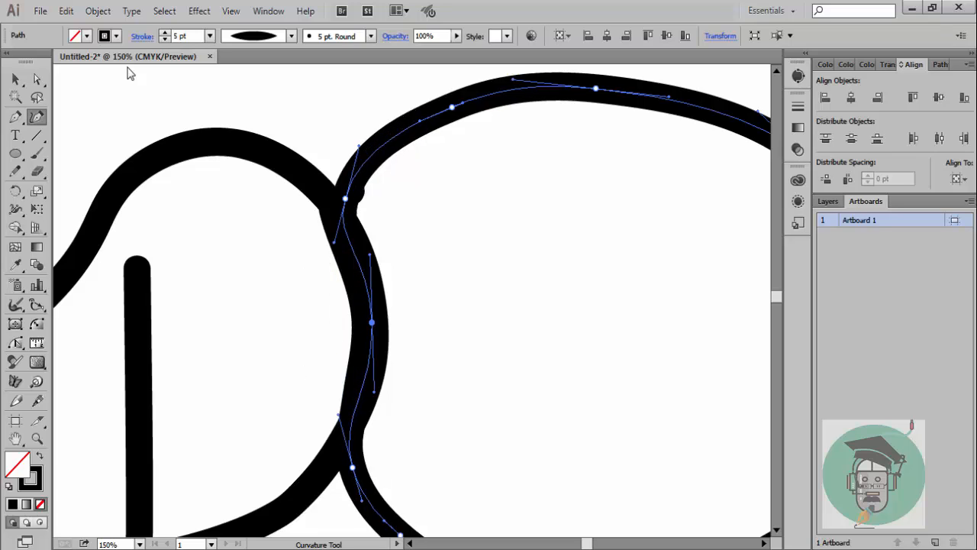
left_click_drag(345, 198, 348, 191)
- Delete the stray anchor point and the leftover short stroke lying along the D's bowl where it meets the O
scroll(130, 73, "down", 4)
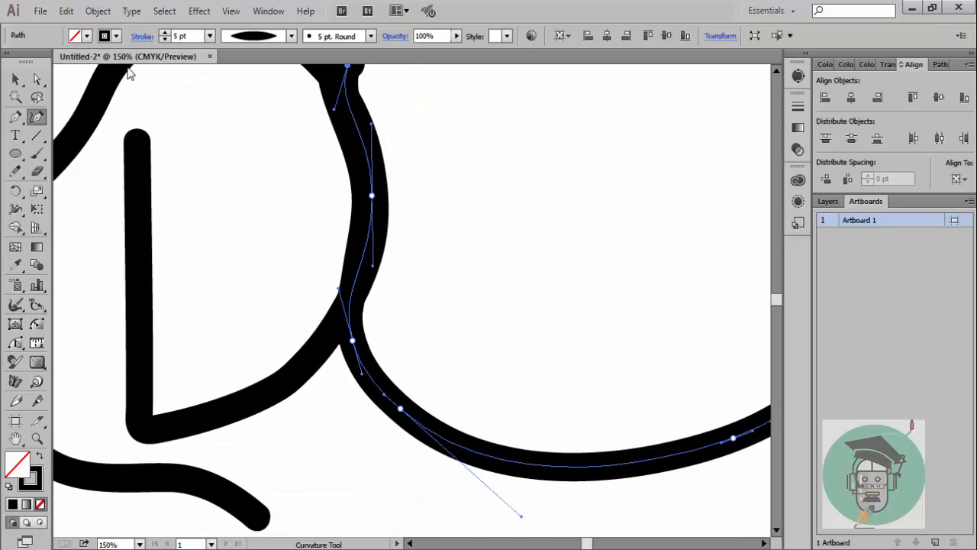
left_click(139, 544)
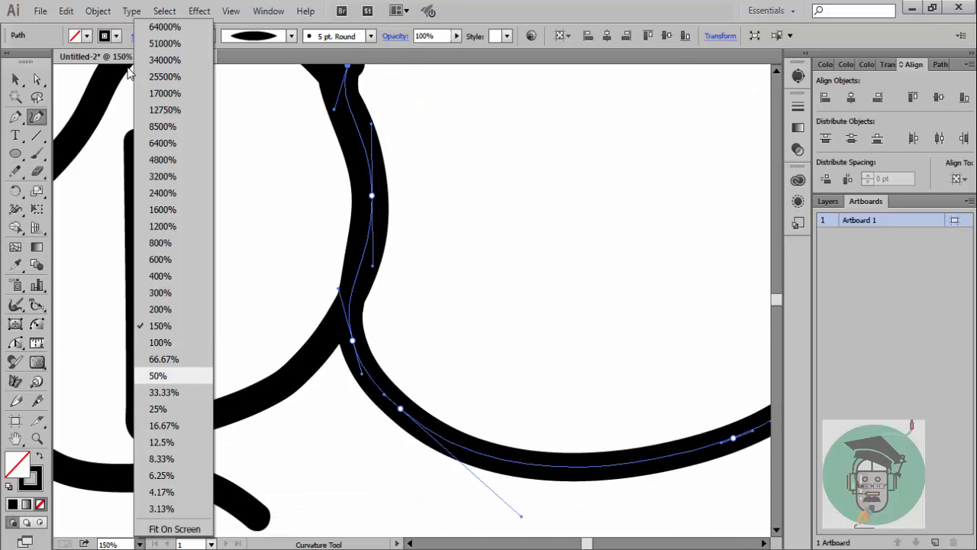
left_click(172, 341)
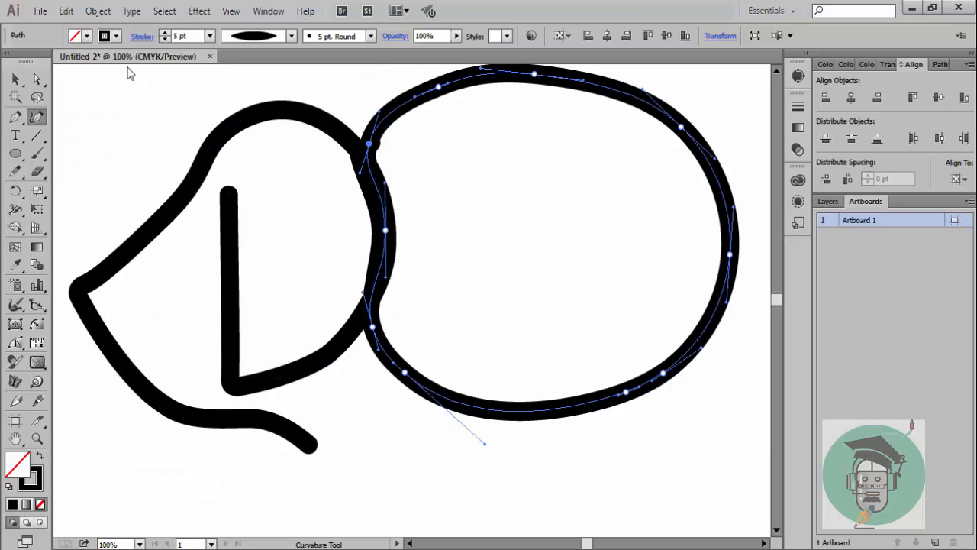
left_click_drag(371, 170, 364, 177)
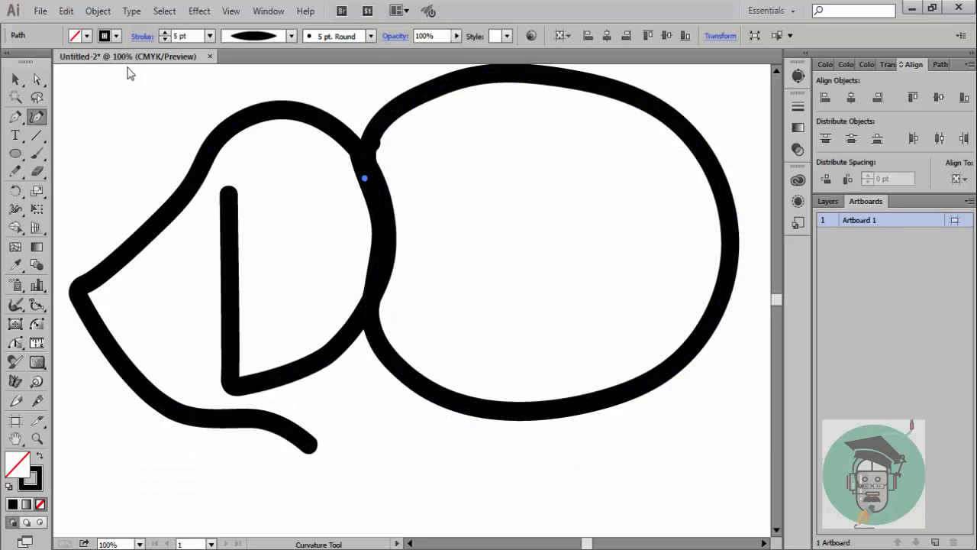
key("a")
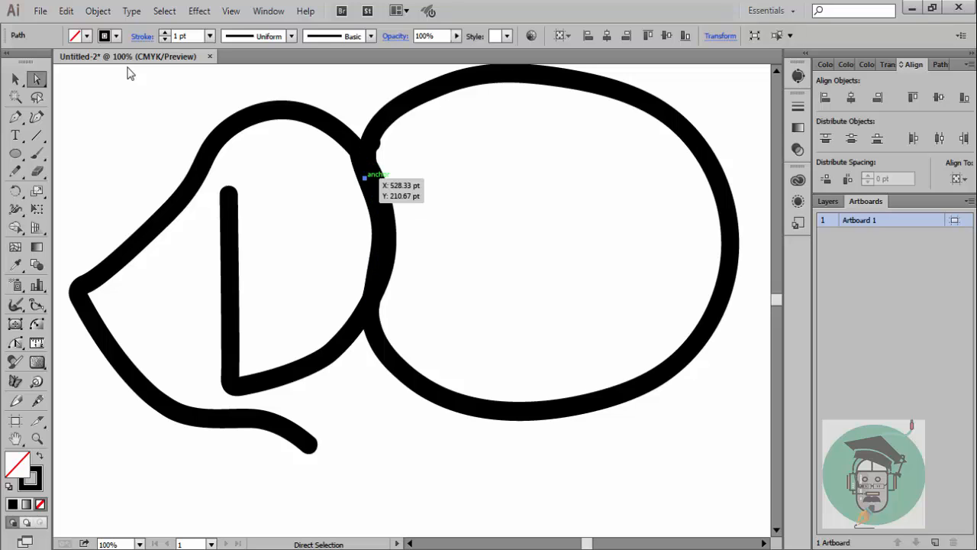
key("Delete")
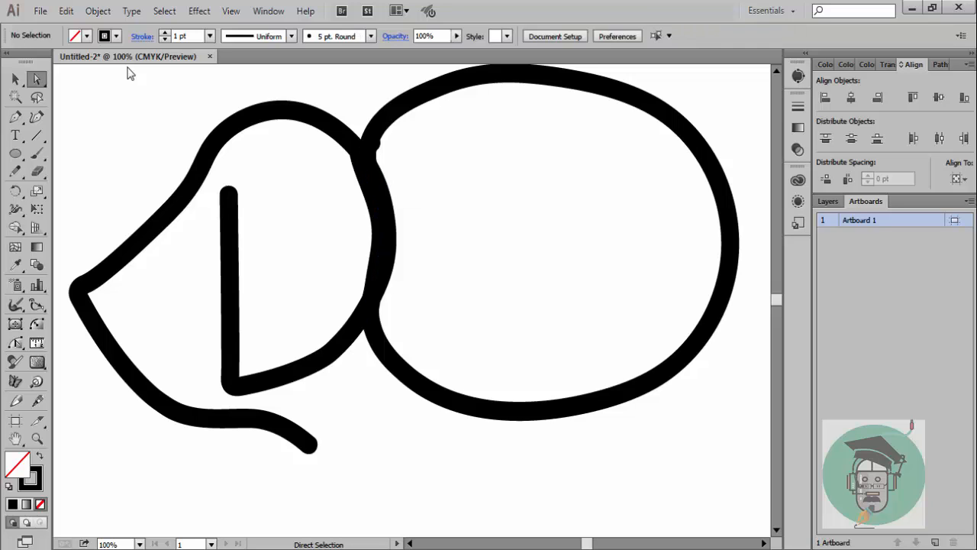
left_click(371, 191)
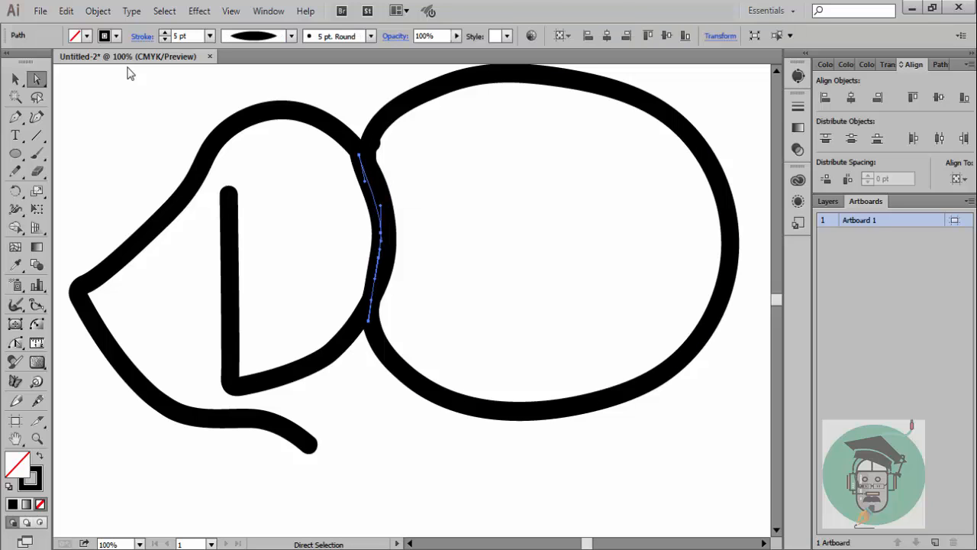
key("Delete")
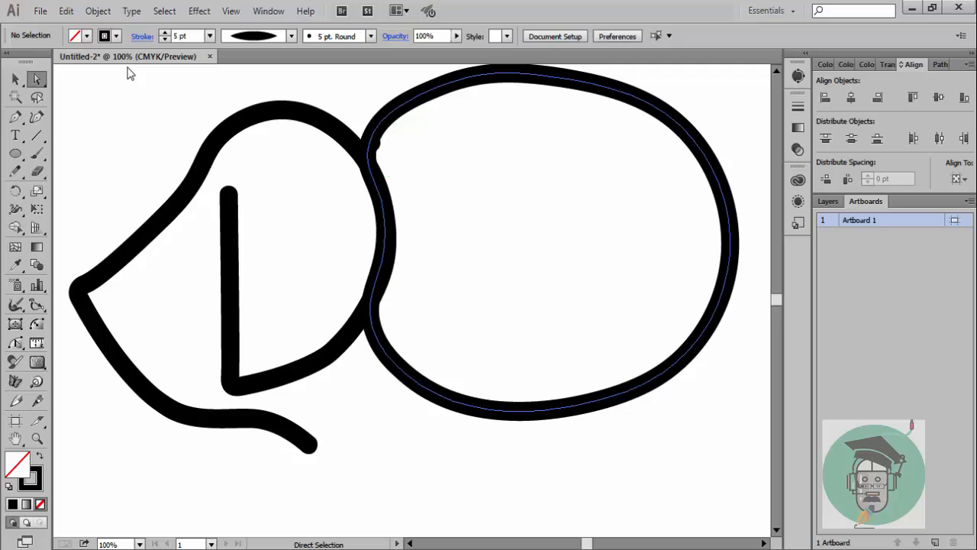
- Shift the O's upper anchor point beside the D slightly away from the bowl with Direct Selection, tilting its direction handles
left_click(374, 157)
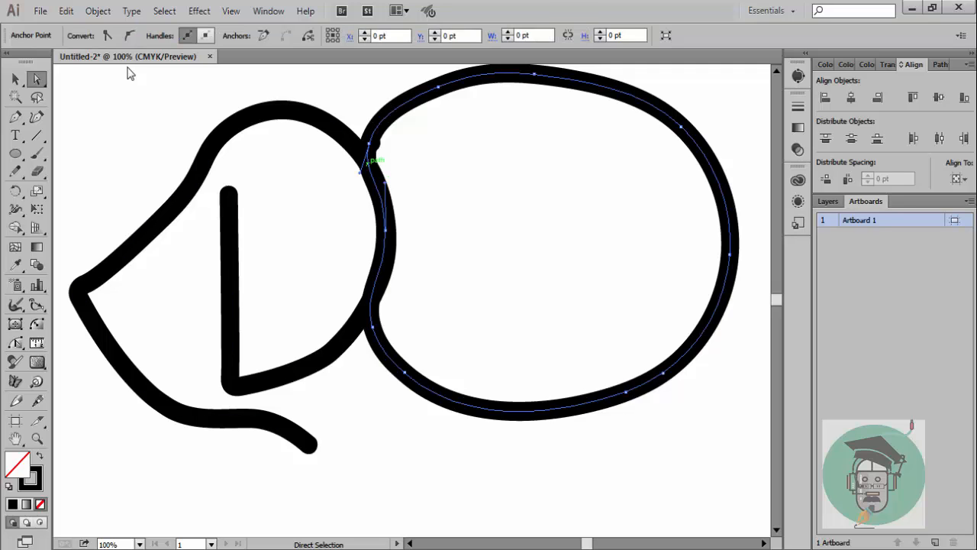
left_click_drag(360, 173, 368, 143)
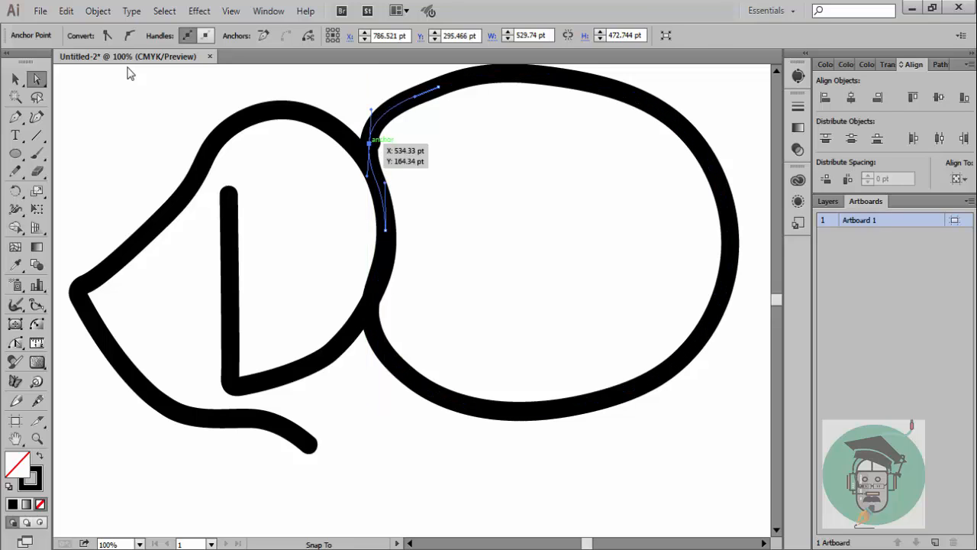
left_click_drag(371, 109, 376, 109)
left_click(369, 144)
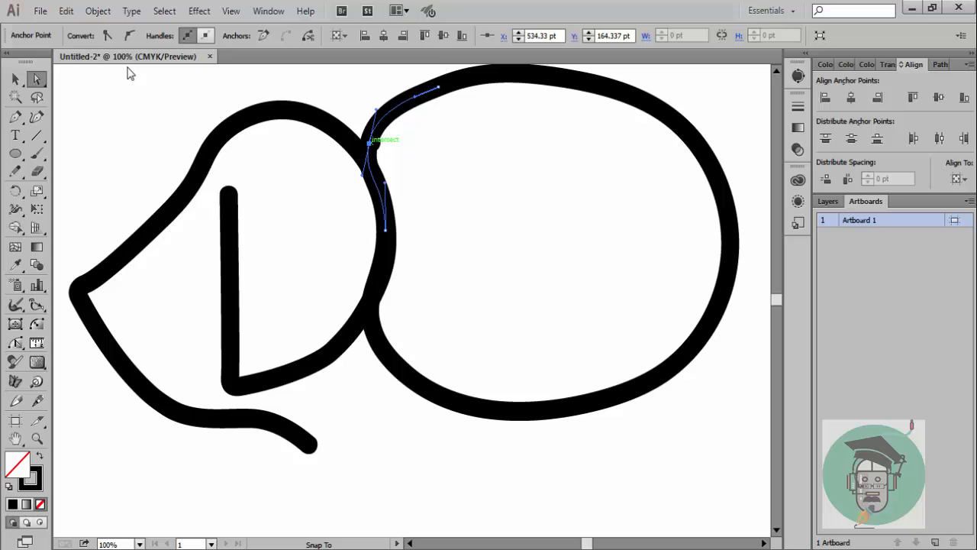
left_click_drag(369, 144, 378, 143)
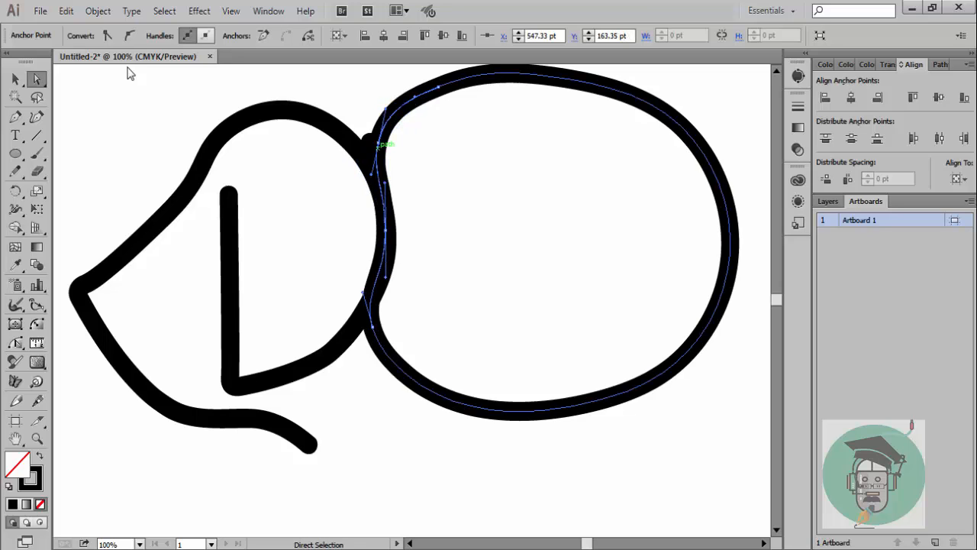
key("ctrl+shift+a")
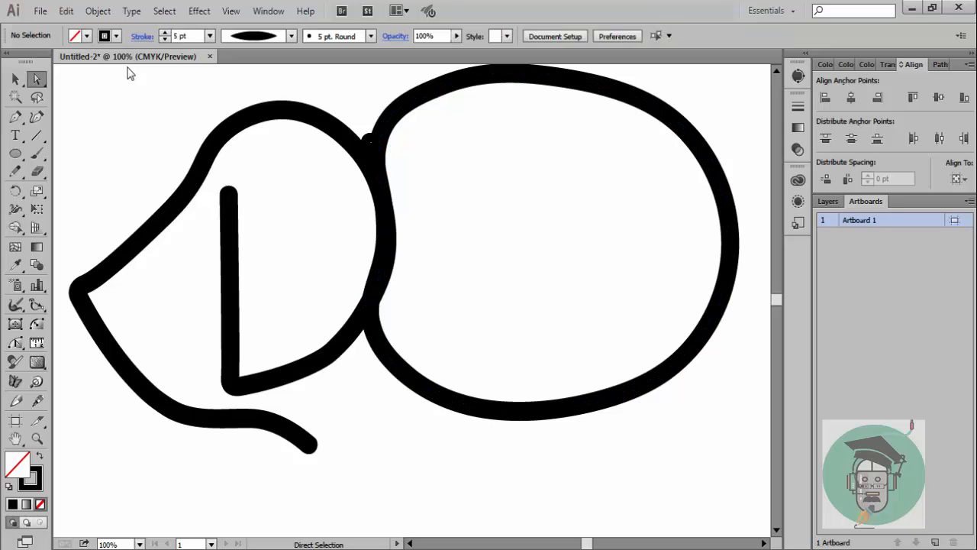
- Pull the upper outer point of the D's bowl up and outward with the Curvature tool so it meets the O
left_click(362, 156)
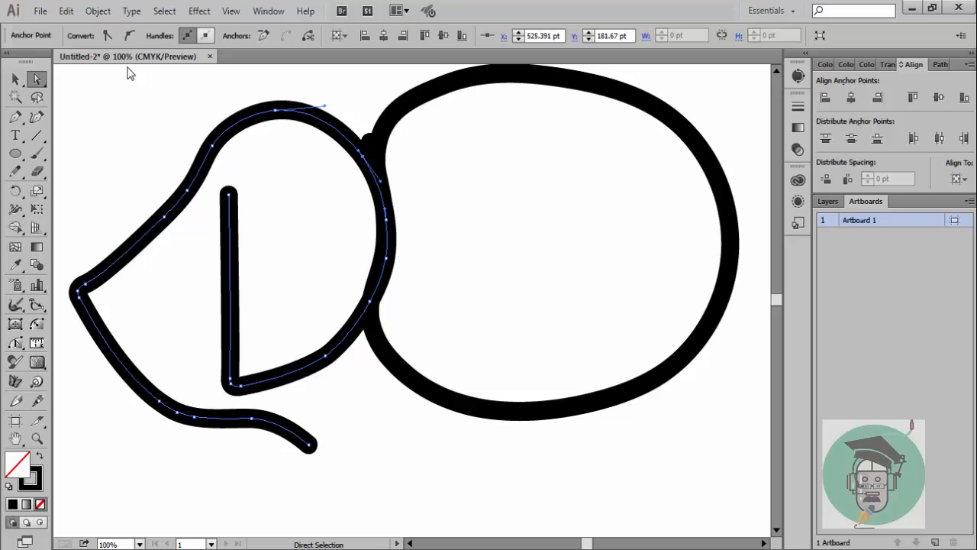
key("shift+grave")
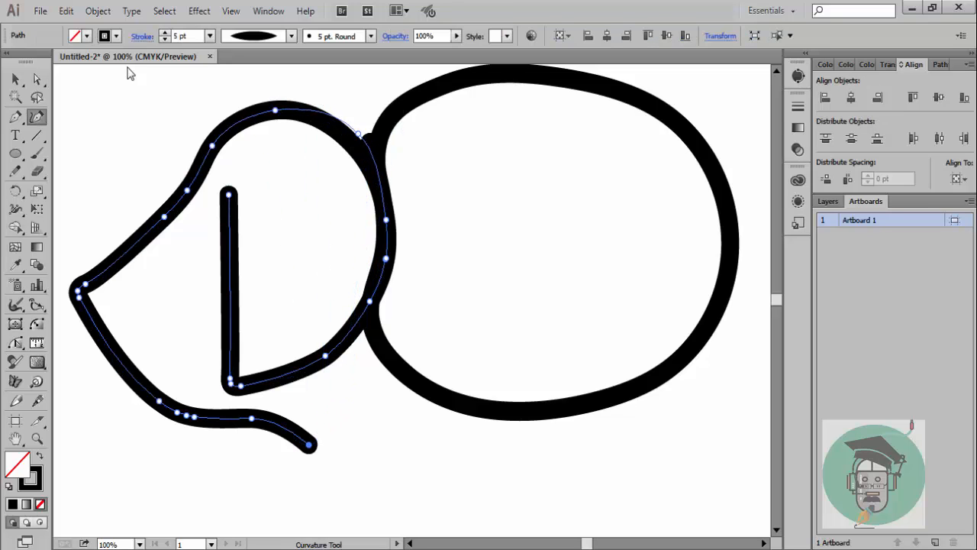
key("v")
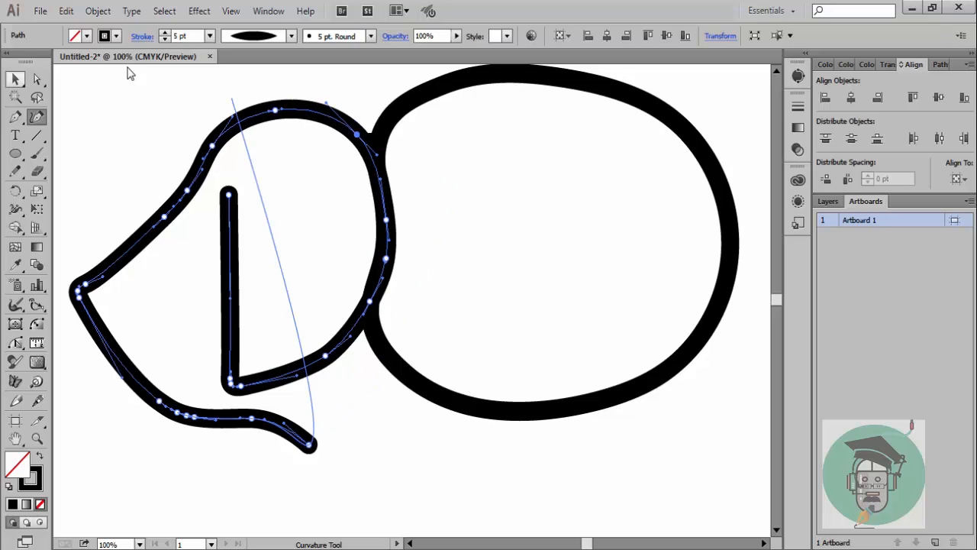
key("ctrl+shift+a")
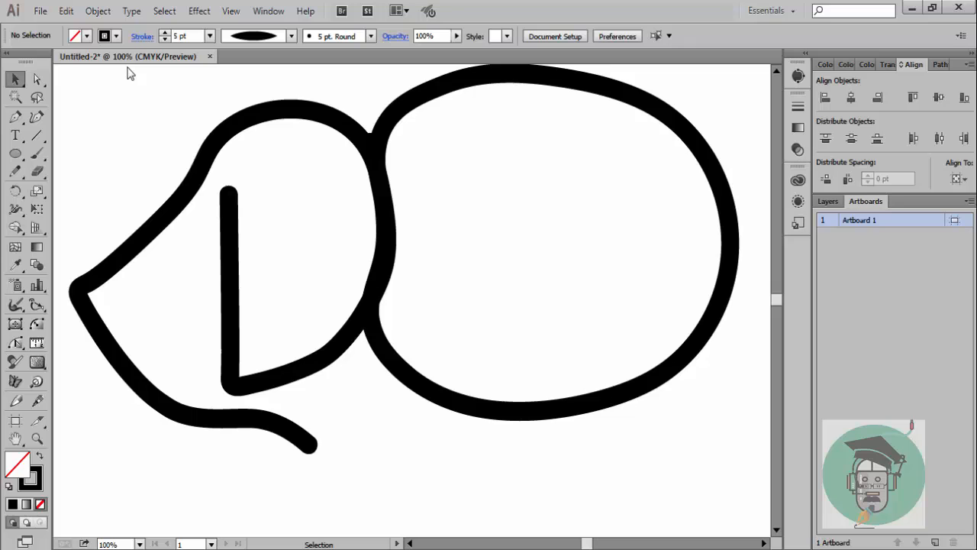
- Scale the O down slightly with the Selection tool, keeping its lower corner beside the D in place
scroll(128, 72, "up", 1)
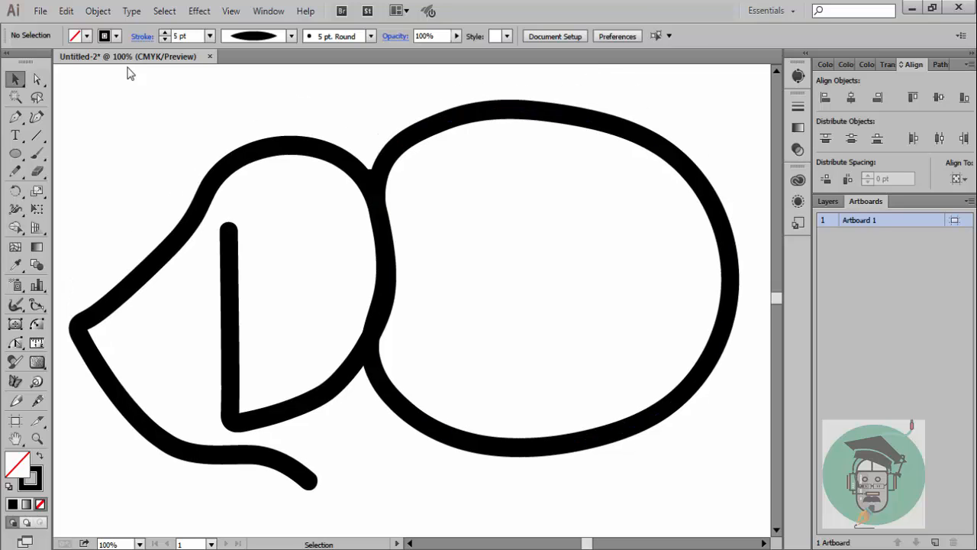
left_click(627, 132)
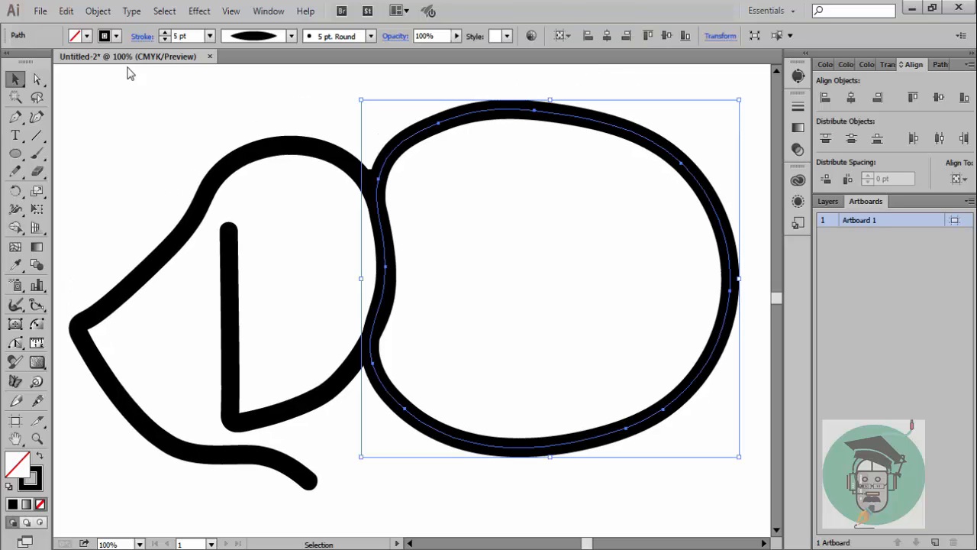
left_click_drag(738, 100, 731, 102)
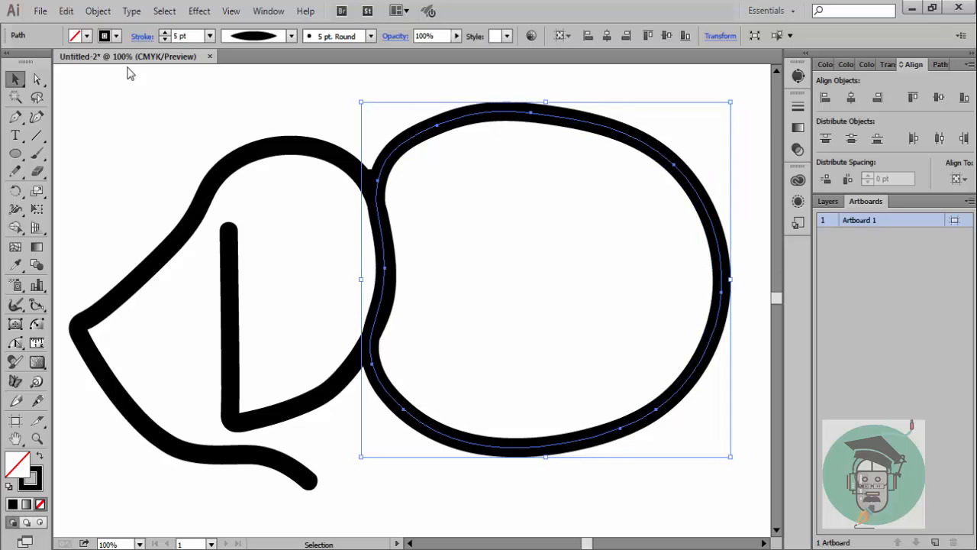
left_click(127, 72)
- Scale the D and O together to about two thirds of their size and move them slightly right on the artboard
left_click(139, 544)
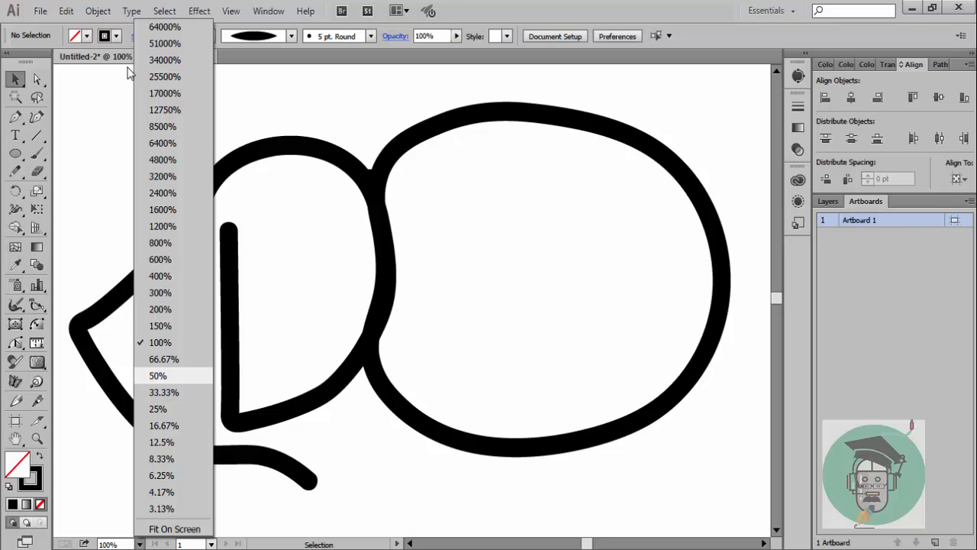
left_click(157, 375)
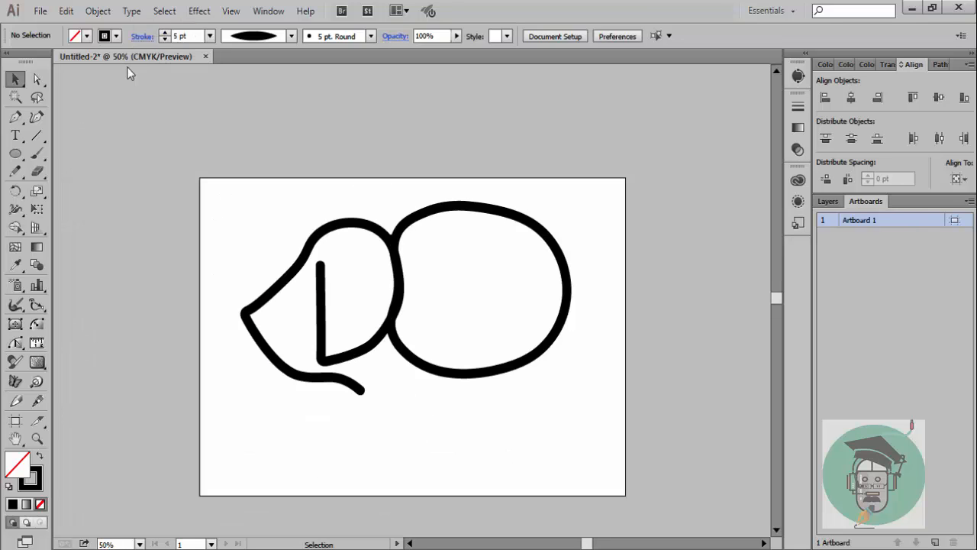
mouse_move(207, 186)
left_mouse_down()
mouse_move(222, 240)
mouse_move(658, 469)
left_mouse_up()
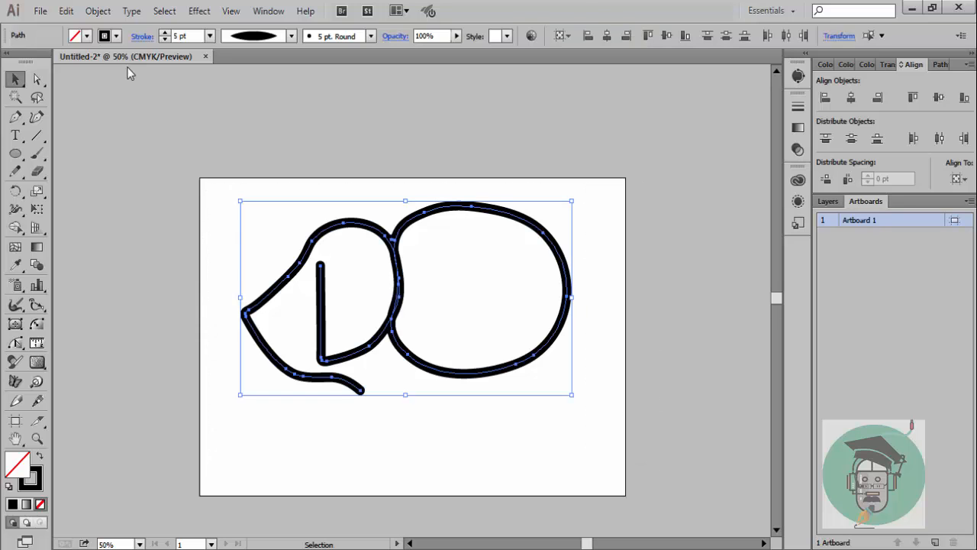
left_click_drag(572, 201, 458, 267)
left_click_drag(342, 304, 373, 310)
left_click(130, 72)
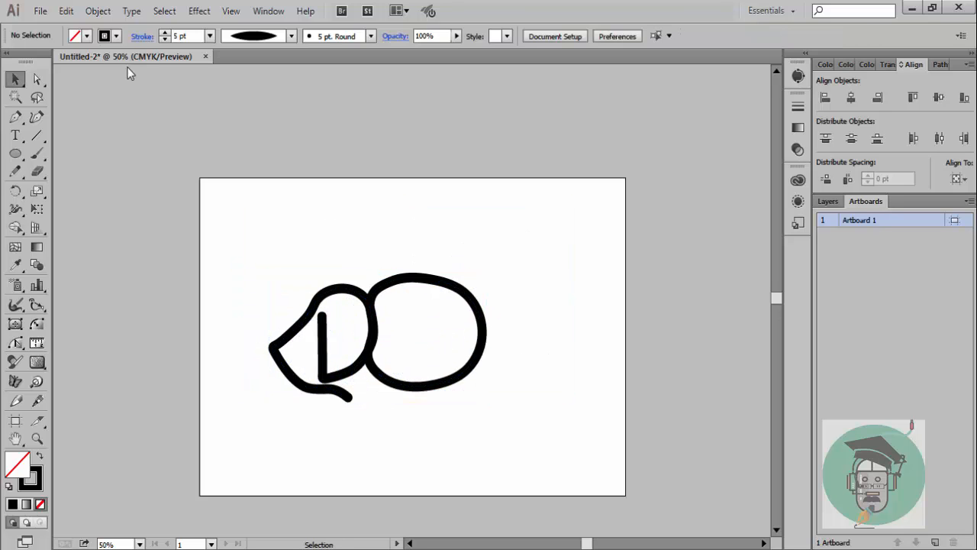
- Move the O slightly down against the D's bowl
left_click(458, 287)
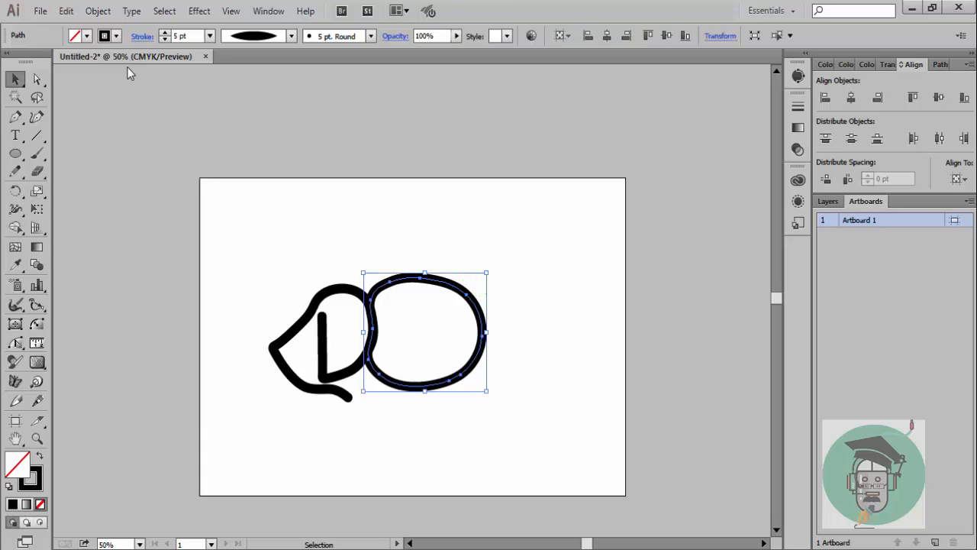
left_click_drag(420, 278, 419, 282)
left_click(129, 72)
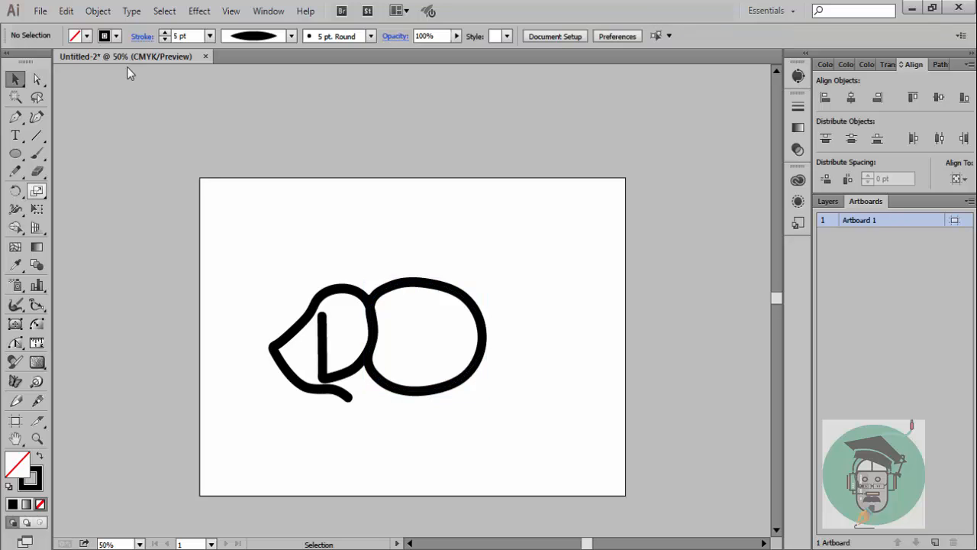
- Paint a letter G with the Paintbrush, joining its wavy top stroke and curved base with hooked crossbar to the O's outer edge
key("t")
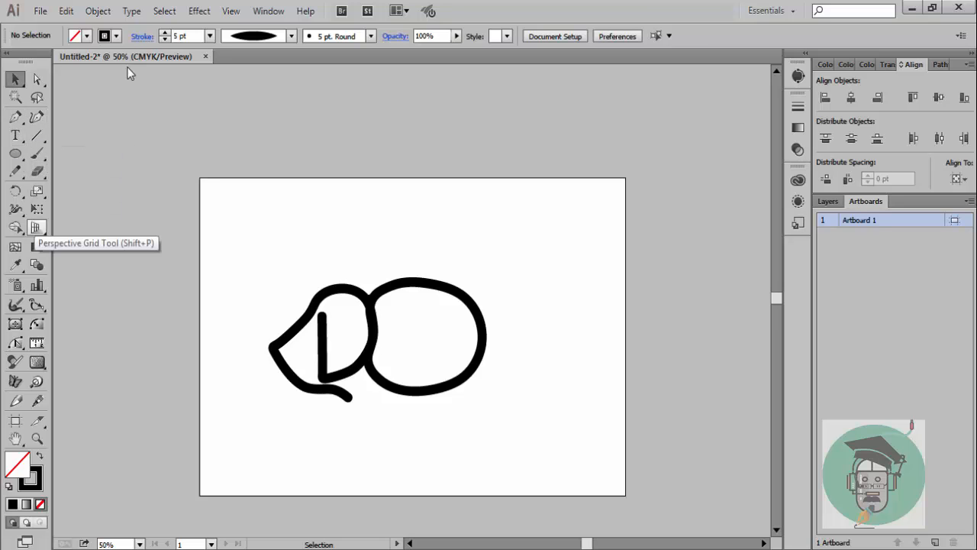
key("b")
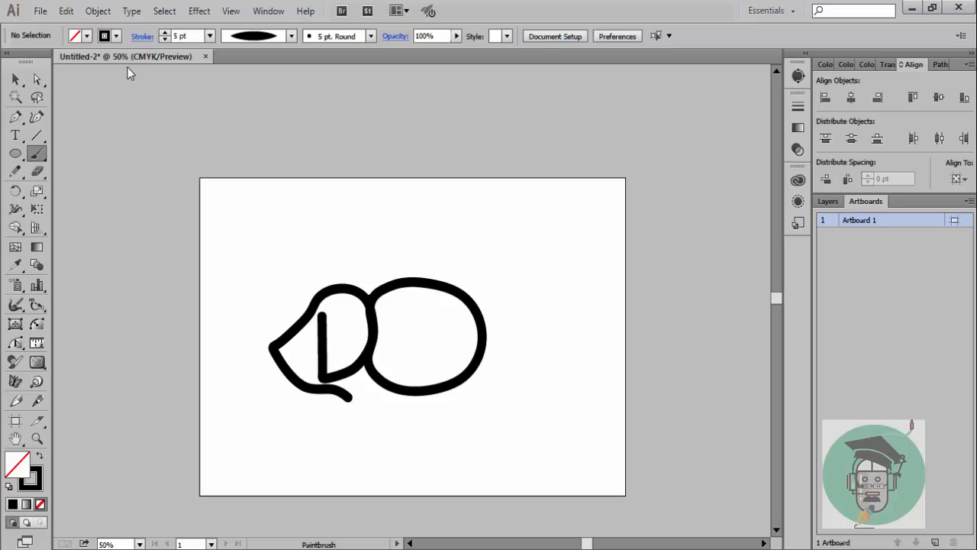
mouse_move(578, 287)
left_mouse_down()
mouse_move(489, 280)
mouse_move(472, 306)
left_mouse_up()
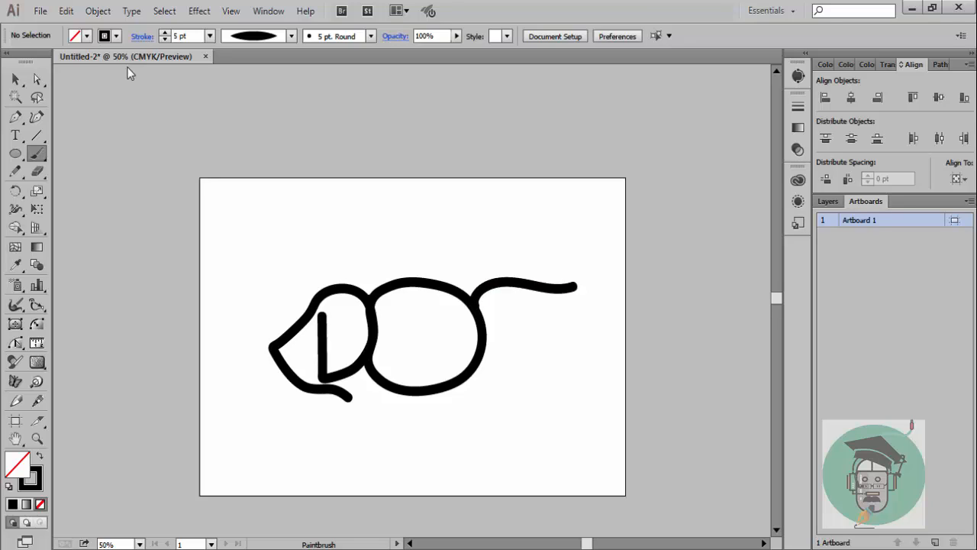
mouse_move(474, 363)
left_mouse_down()
mouse_move(491, 402)
mouse_move(538, 402)
mouse_move(550, 368)
mouse_move(527, 352)
mouse_move(561, 353)
mouse_move(547, 358)
mouse_move(535, 391)
left_mouse_up()
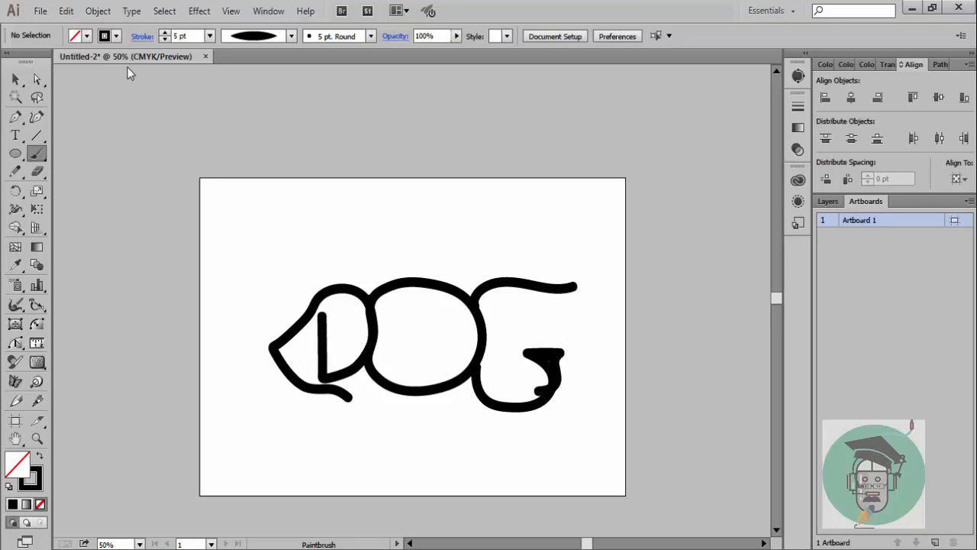
- Undo the G's base and hooked crossbar strokes and repaint the base as one curve from the O's lower edge, ending in an inward curl
key("ctrl+z")
key("ctrl+z")
key("ctrl+z")
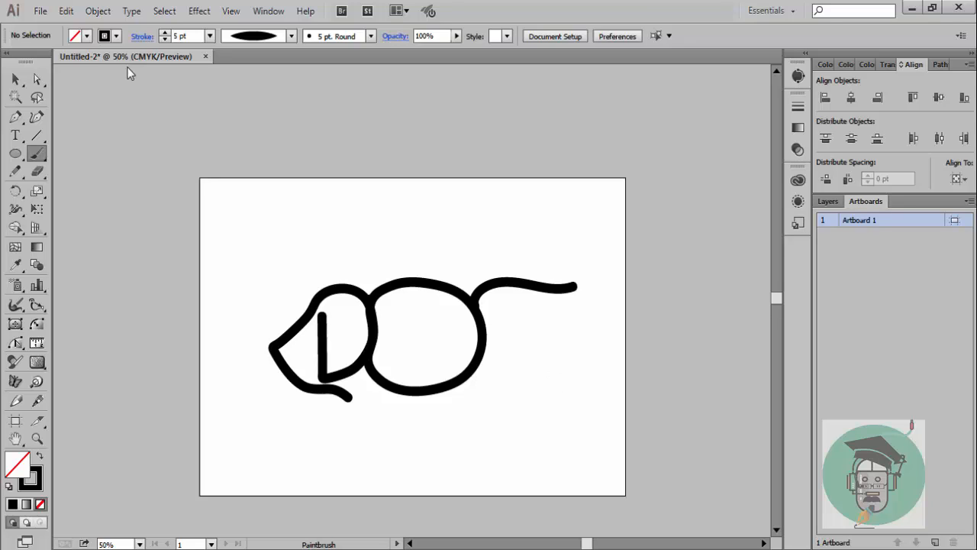
mouse_move(471, 363)
left_mouse_down()
mouse_move(496, 390)
mouse_move(528, 392)
mouse_move(551, 370)
mouse_move(554, 338)
mouse_move(532, 329)
mouse_move(534, 343)
left_mouse_up()
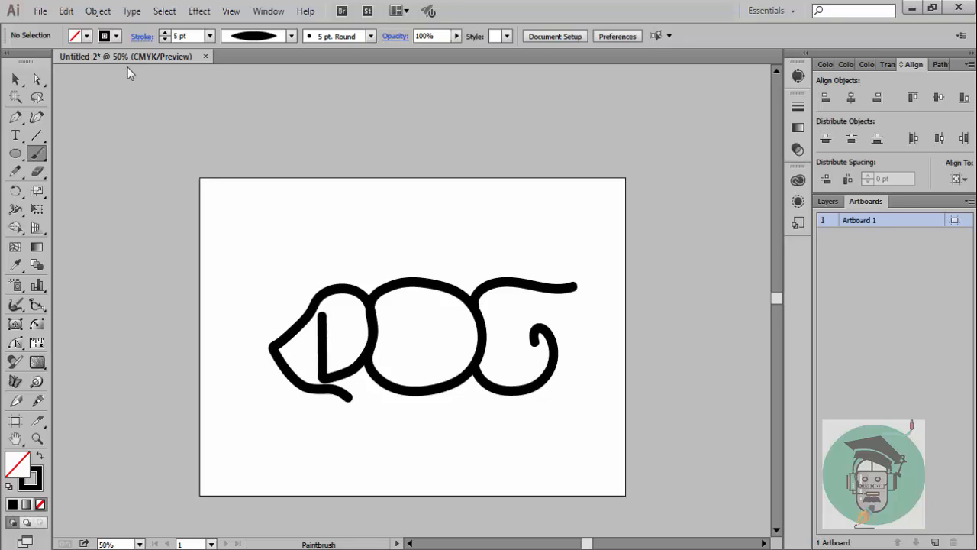
- Reshape the D's upper-left outline with the Curvature tool, moving its anchor points outward into a higher, smoother rounded forehead
key("shift+grave")
left_click(310, 313)
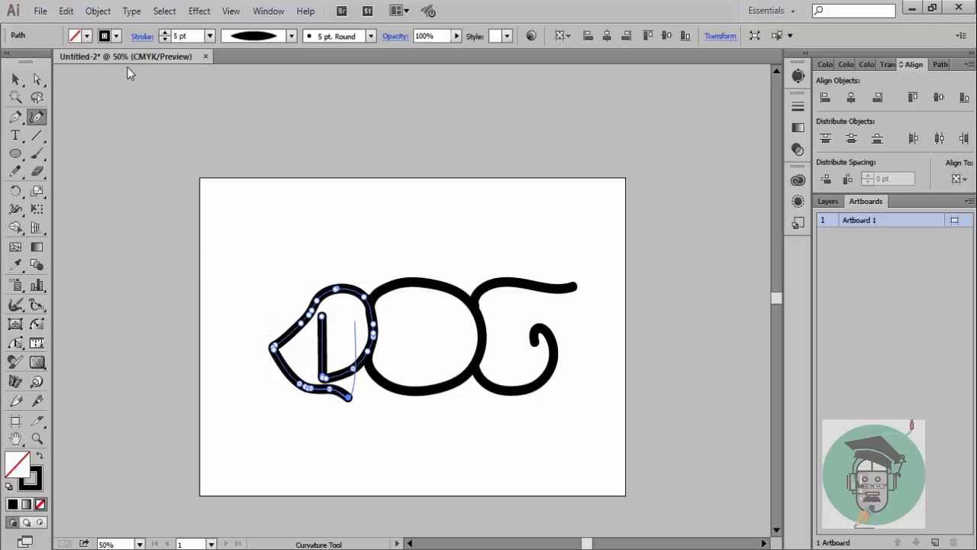
mouse_move(309, 314)
left_mouse_down()
mouse_move(300, 308)
mouse_move(316, 289)
mouse_move(337, 283)
mouse_move(312, 298)
mouse_move(340, 284)
left_mouse_up()
double_click(327, 286)
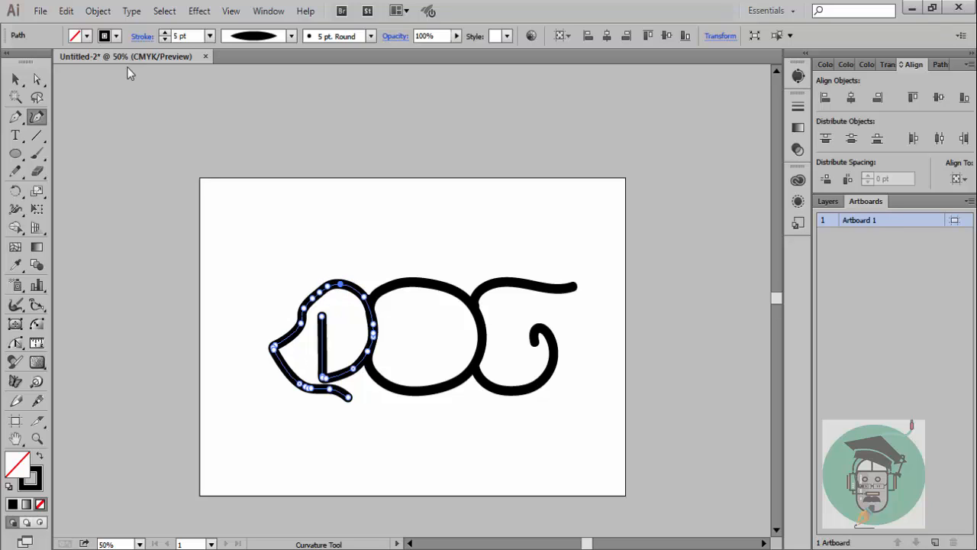
left_click_drag(301, 322, 296, 322)
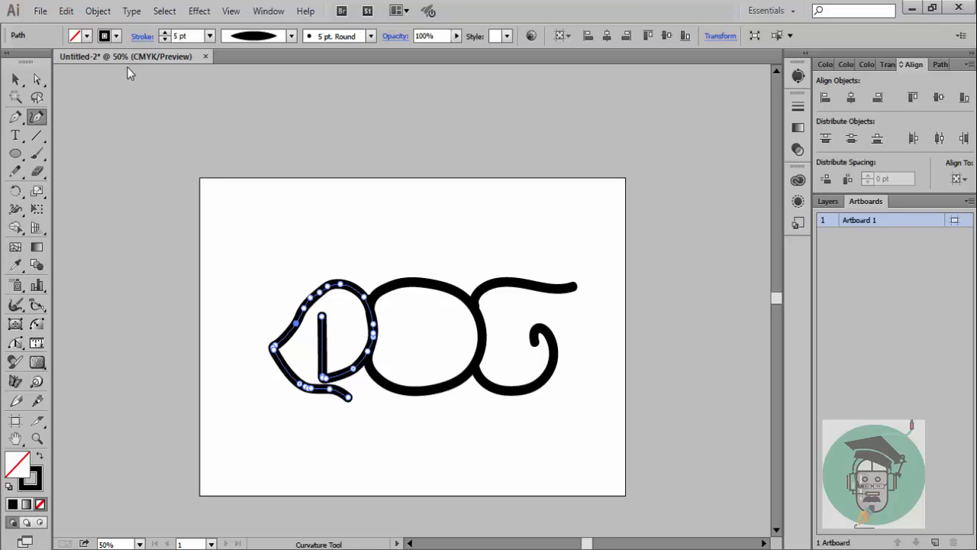
left_click_drag(319, 292, 341, 281)
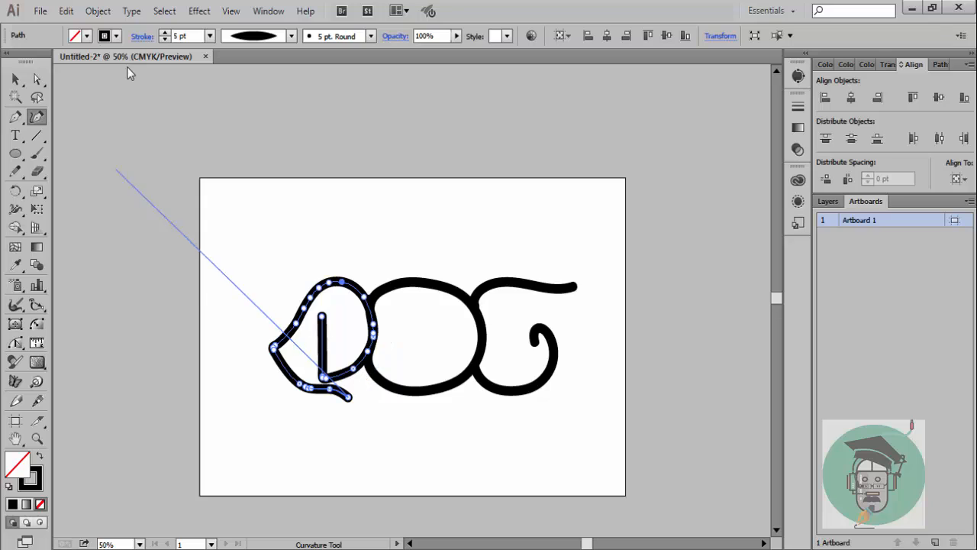
- Enlarge the D slightly toward its lower left and move the O up to meet the G's strokes
left_click(15, 79)
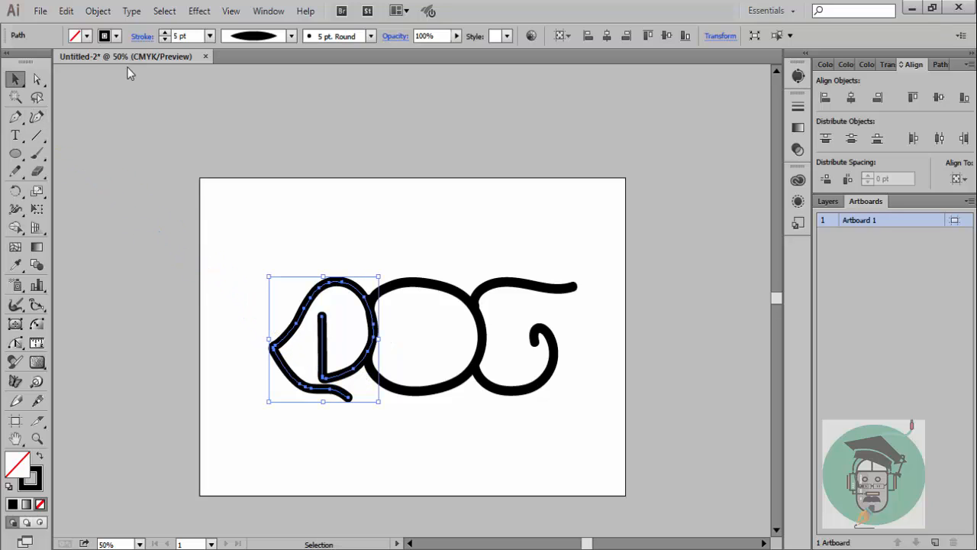
left_click_drag(268, 401, 260, 413)
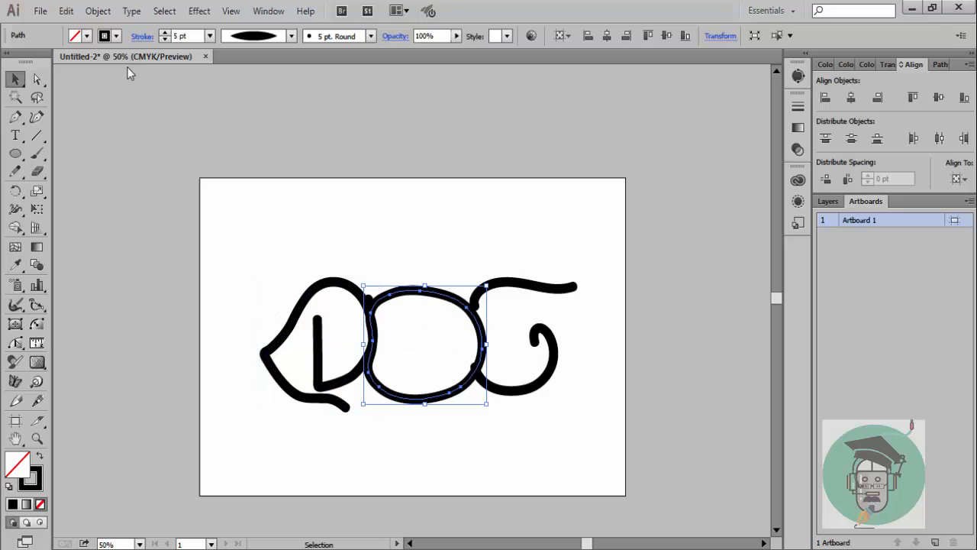
left_click_drag(468, 305, 469, 297)
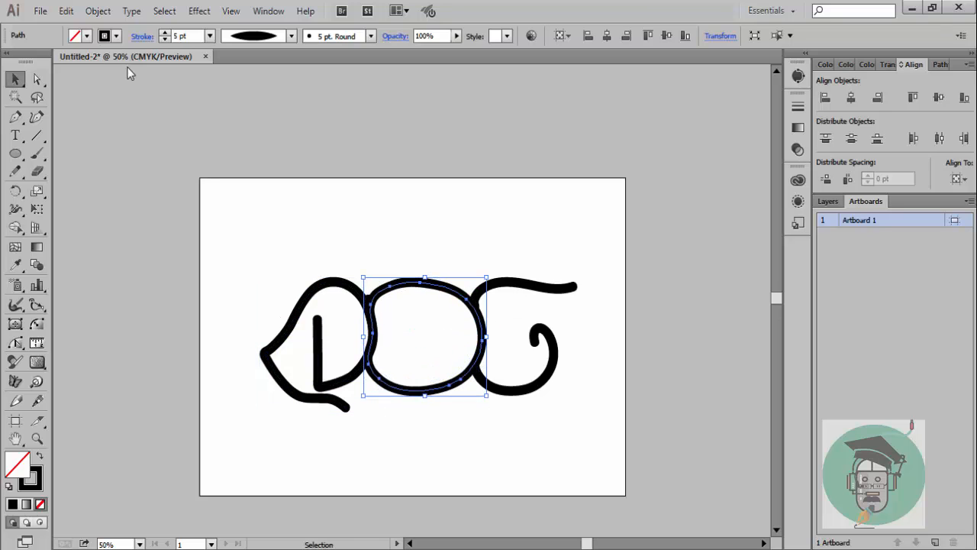
left_click(129, 72)
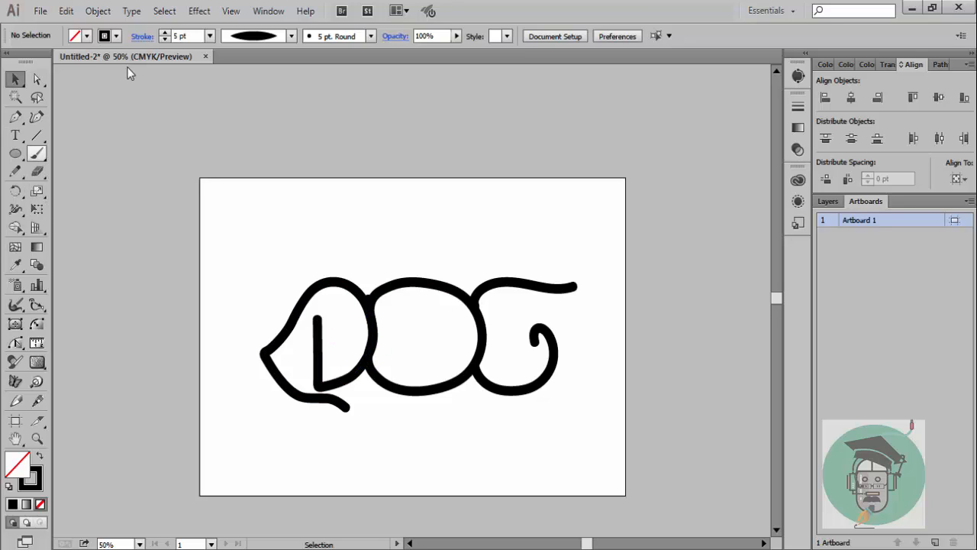
- Paint a round eye dot just left of the D's stem and a short, slightly rising crossbar from the G's curl with the Paintbrush
key("b")
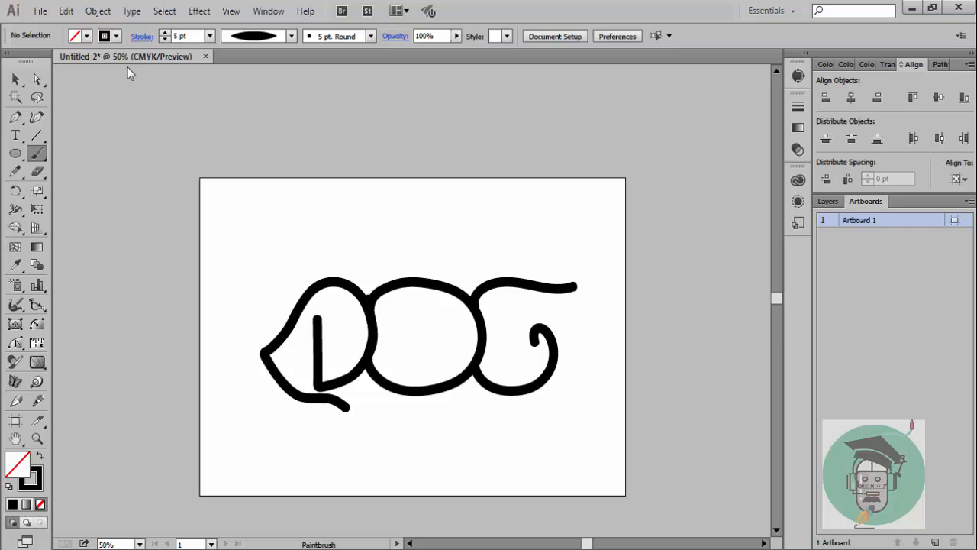
left_click_drag(304, 325, 304, 328)
left_click_drag(534, 331, 598, 333)
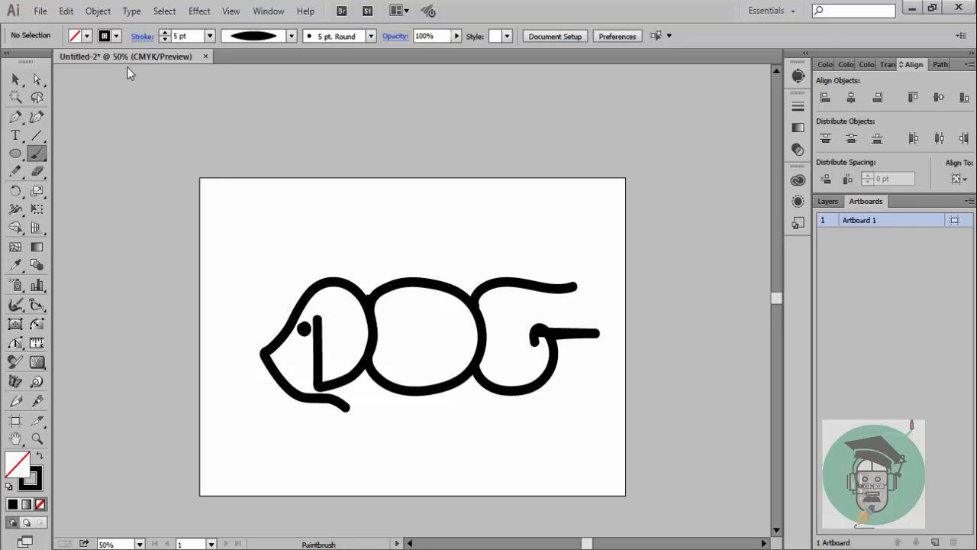
key("ctrl+z")
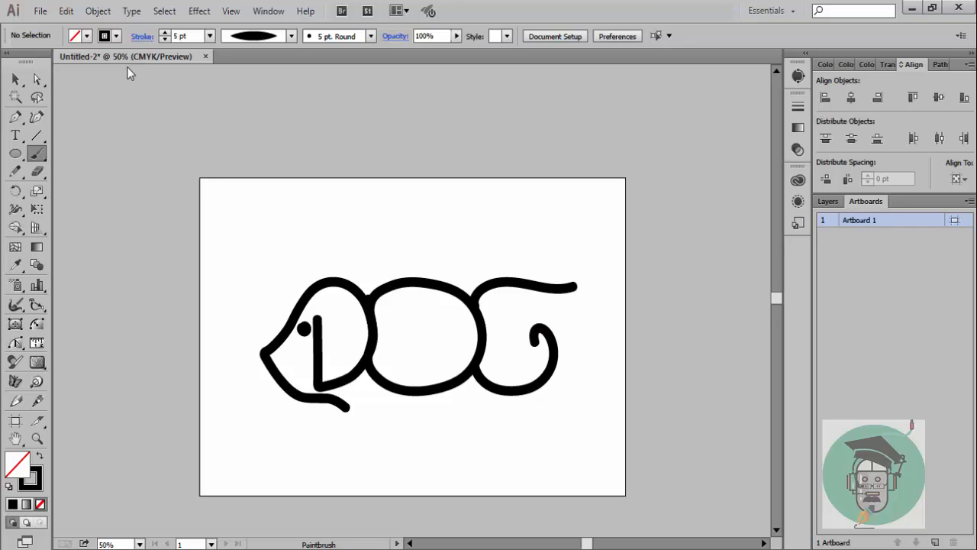
left_click_drag(535, 331, 582, 325)
key("ctrl+z")
key("ctrl+z")
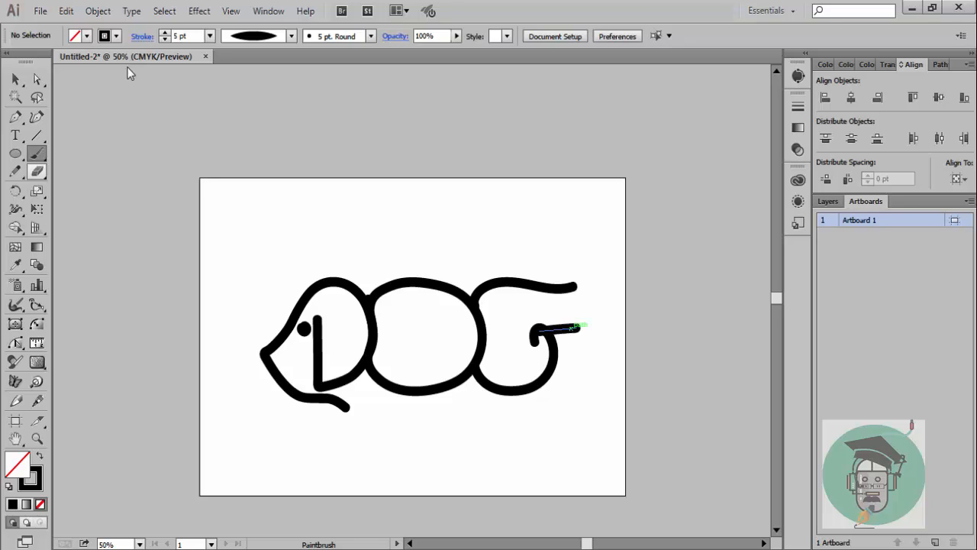
- Move the complete DOG lettering up into the upper part of the artboard, then deselect it
key("v")
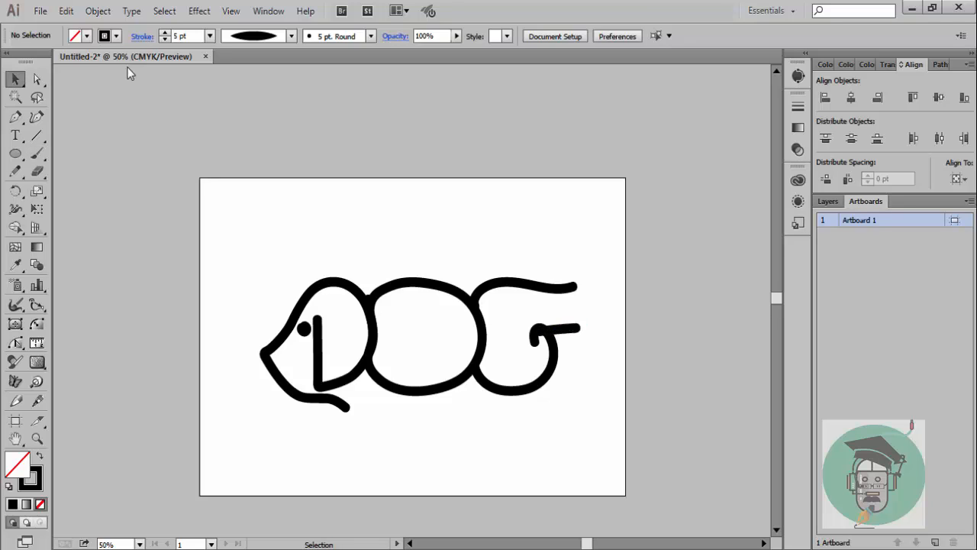
mouse_move(231, 212)
left_mouse_down()
mouse_move(395, 491)
mouse_move(524, 486)
left_mouse_up()
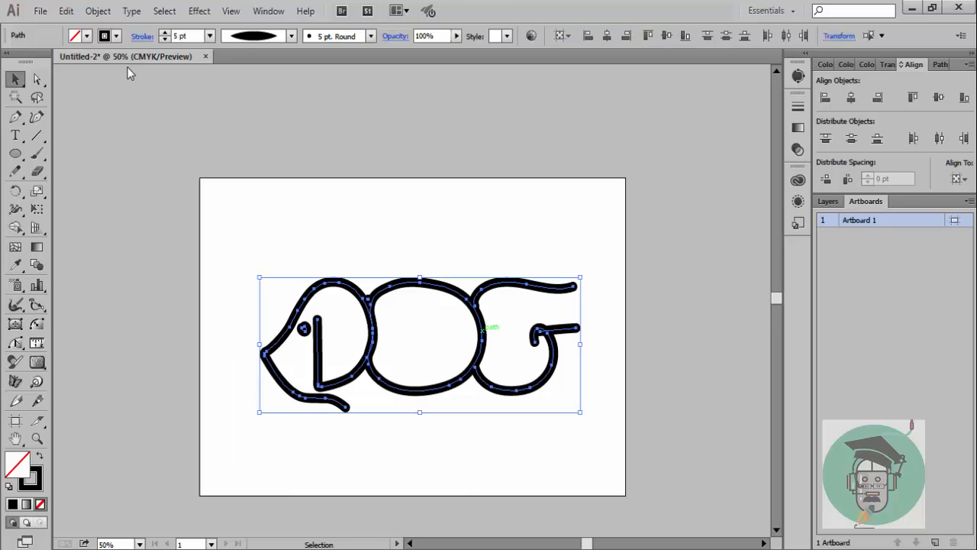
left_click_drag(481, 328, 473, 265)
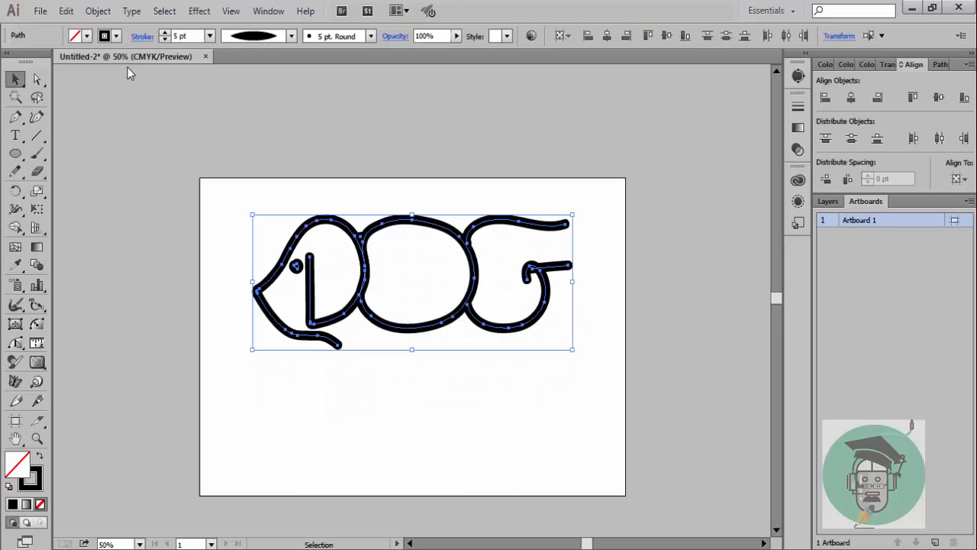
left_click(130, 72)
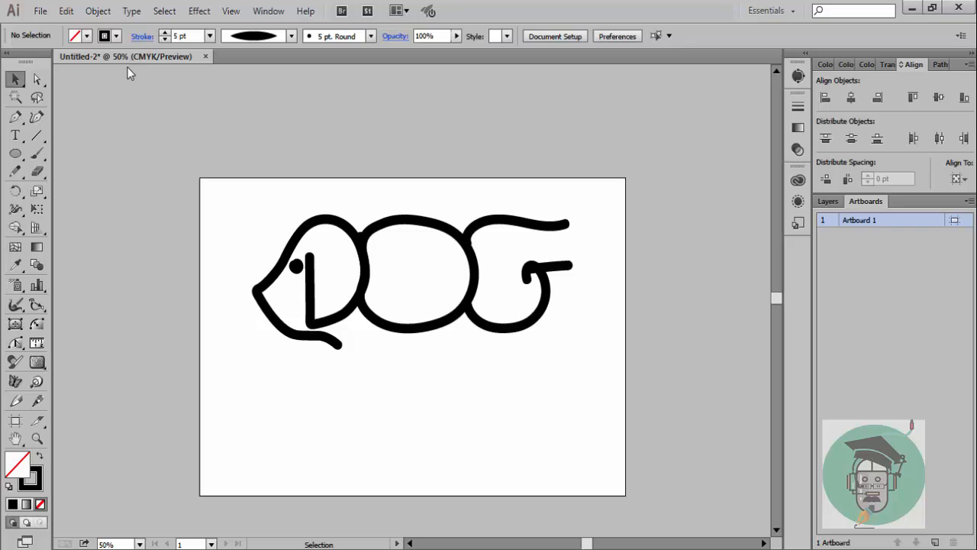